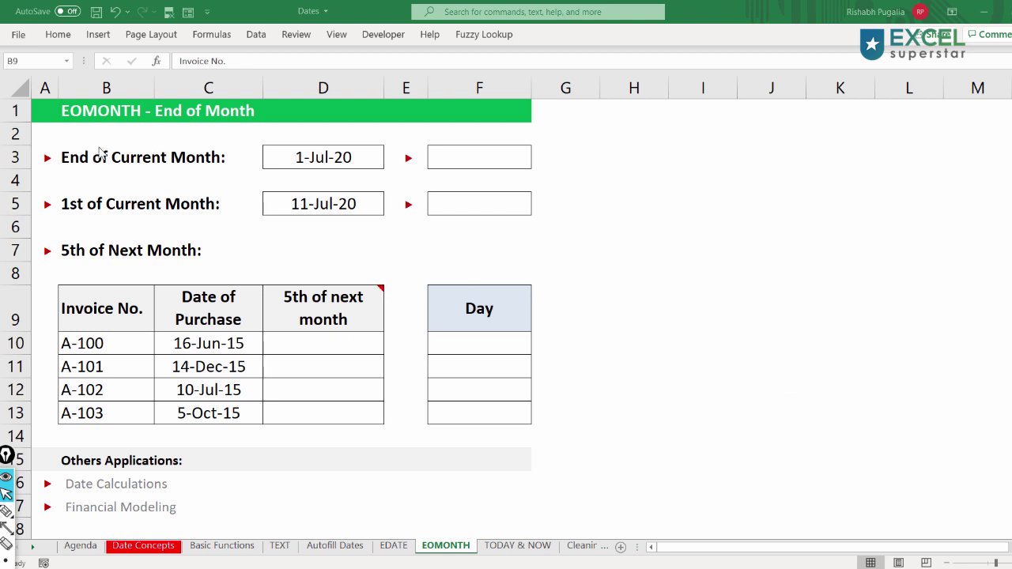
Inspect the 'EOMONTH - End of Month' title and select the input dates in D3:D6
double_click(94, 114)
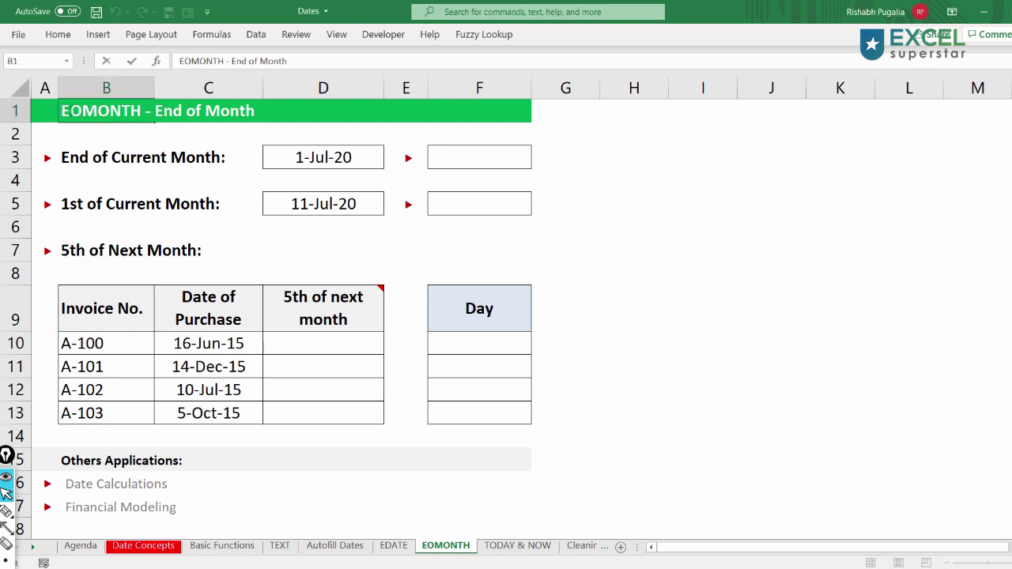
left_click_drag(82, 111, 52, 111)
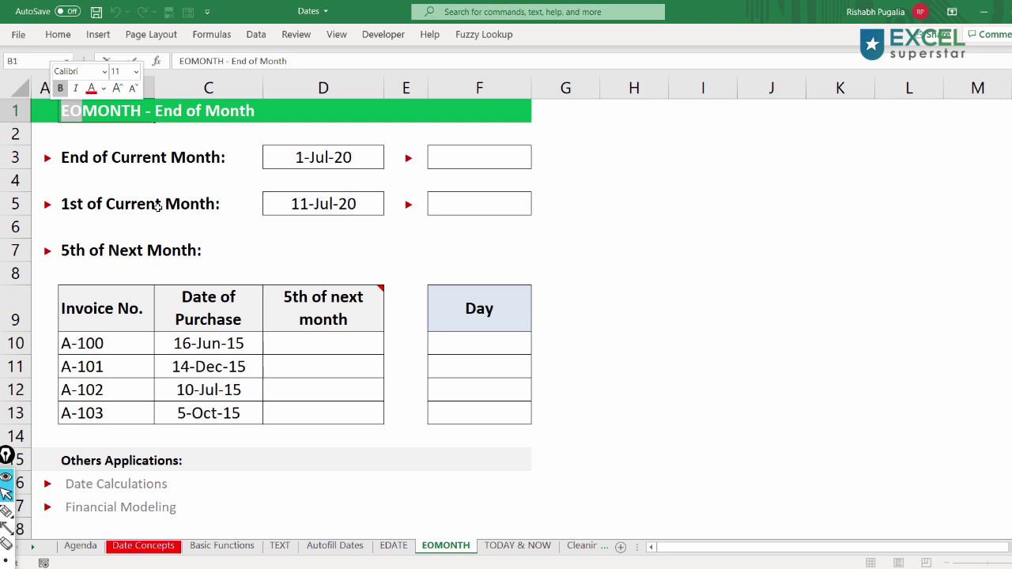
left_click(333, 188)
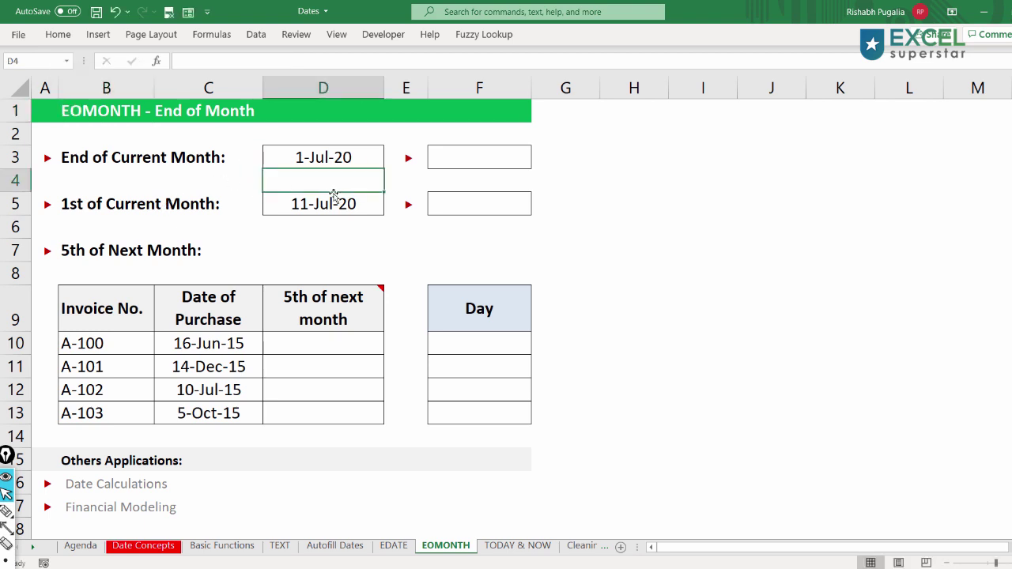
left_click_drag(345, 154, 344, 216)
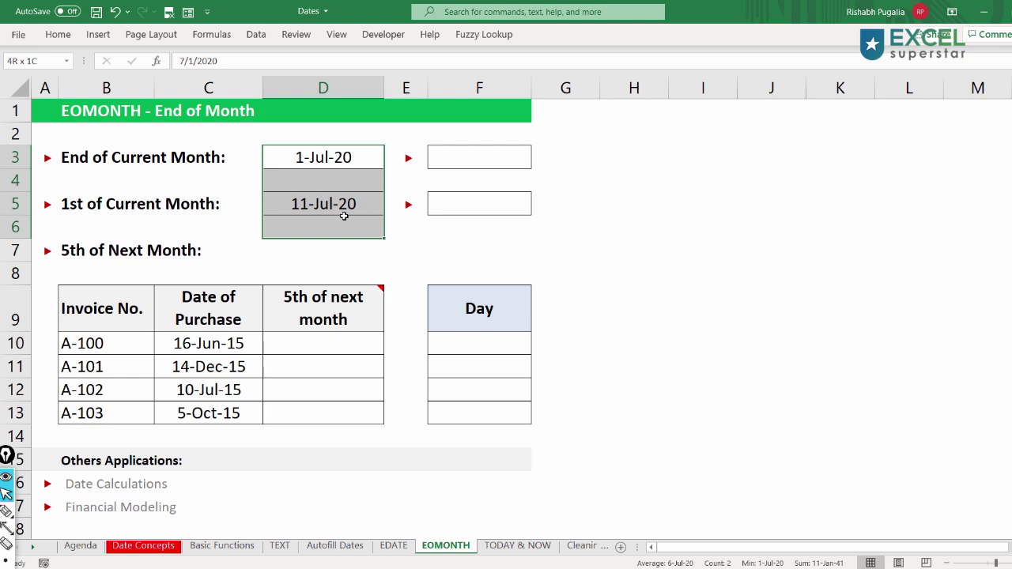
Enter =D3+30 in F3, giving 31-Jul-20
left_click(453, 161)
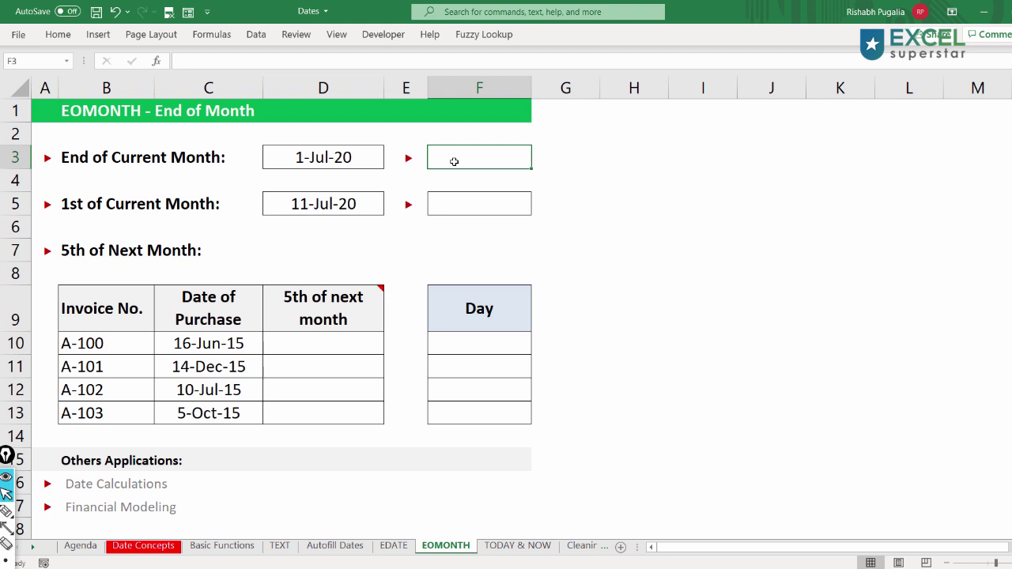
type("=")
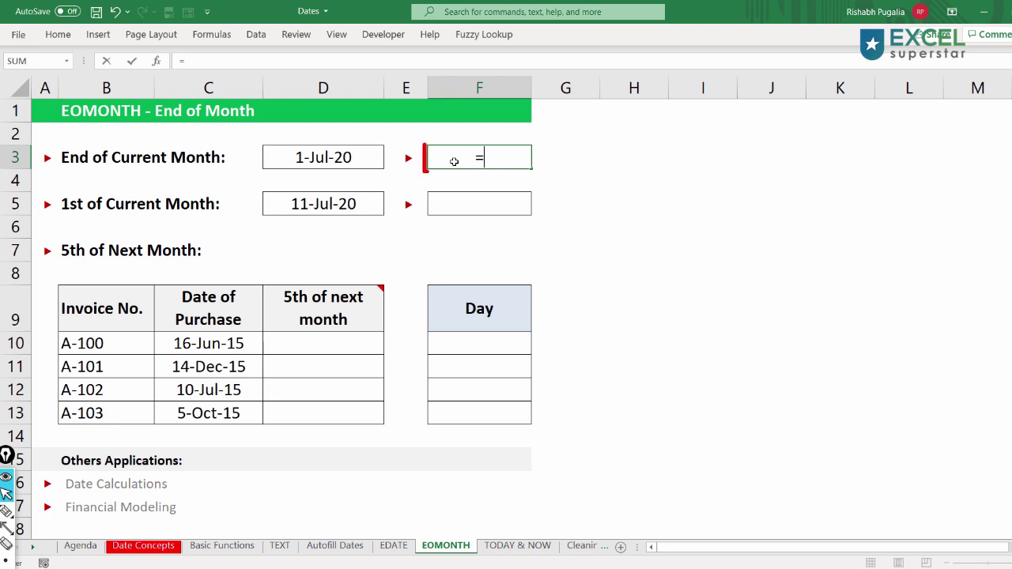
key("Left")
key("Left")
type("+3")
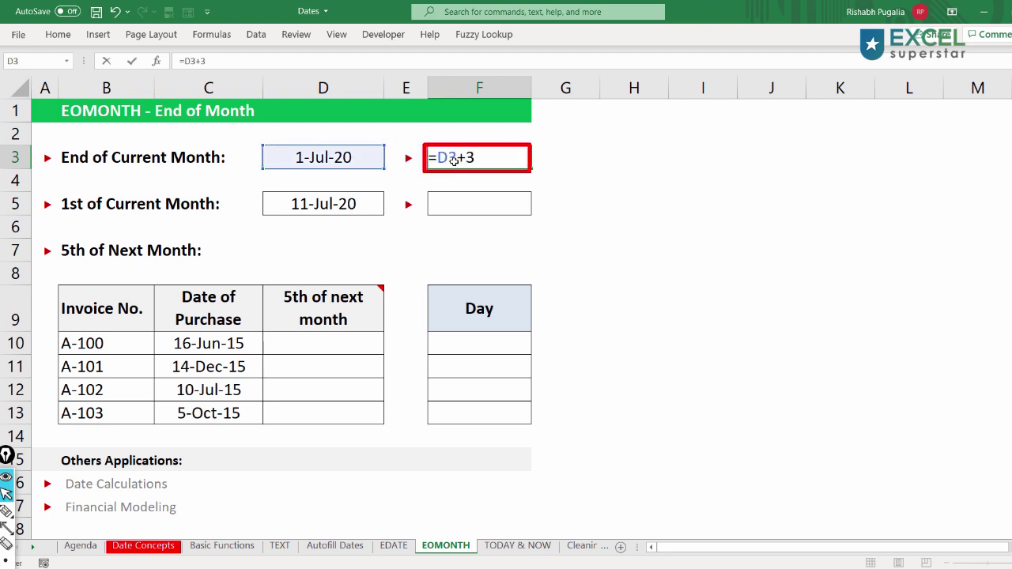
type("0")
key("Tab")
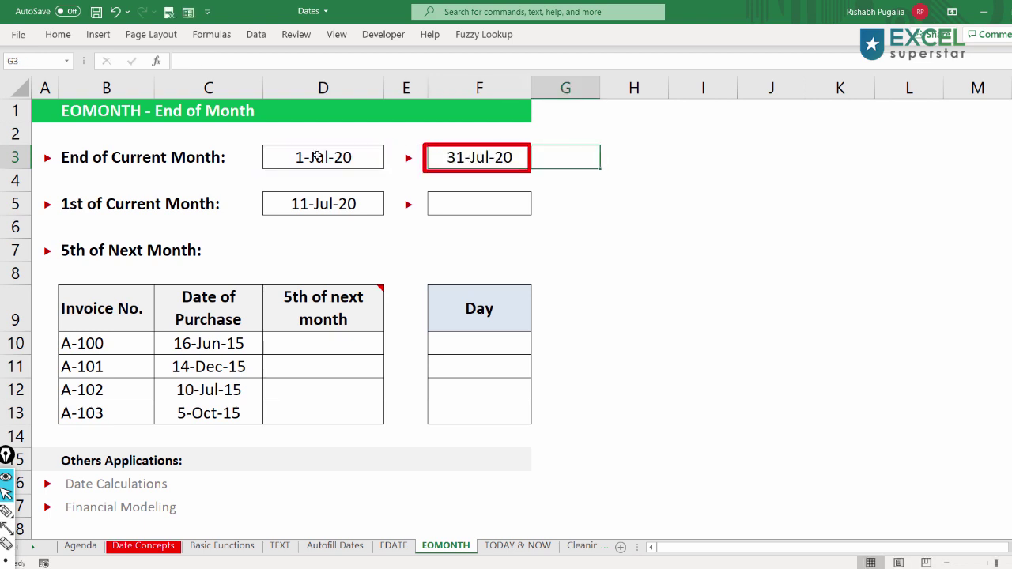
Change D3 to 11-Jul-20 to show the formula breaking, then undo back to 1-Jul-20
double_click(328, 154)
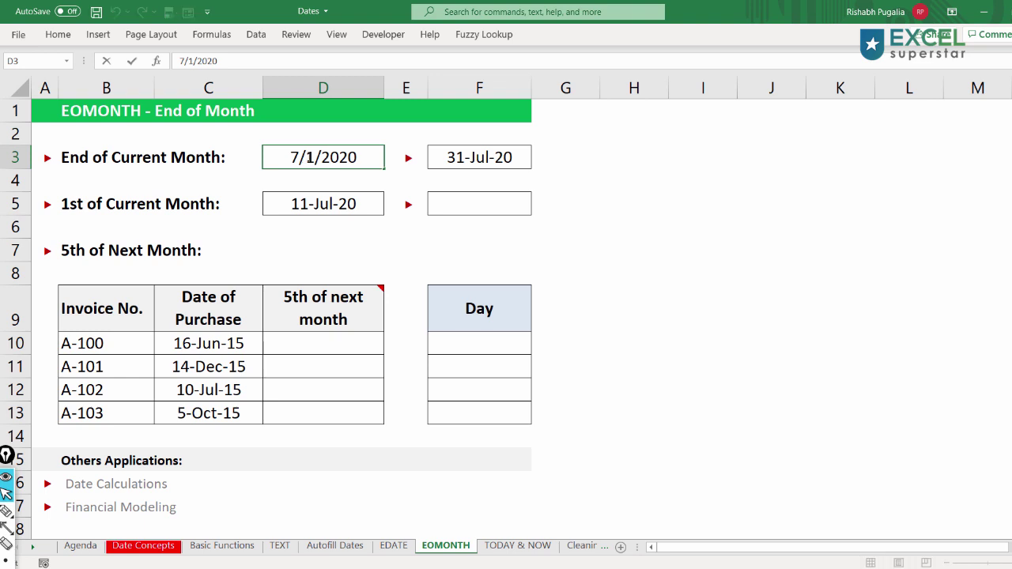
type("1")
key("Tab")
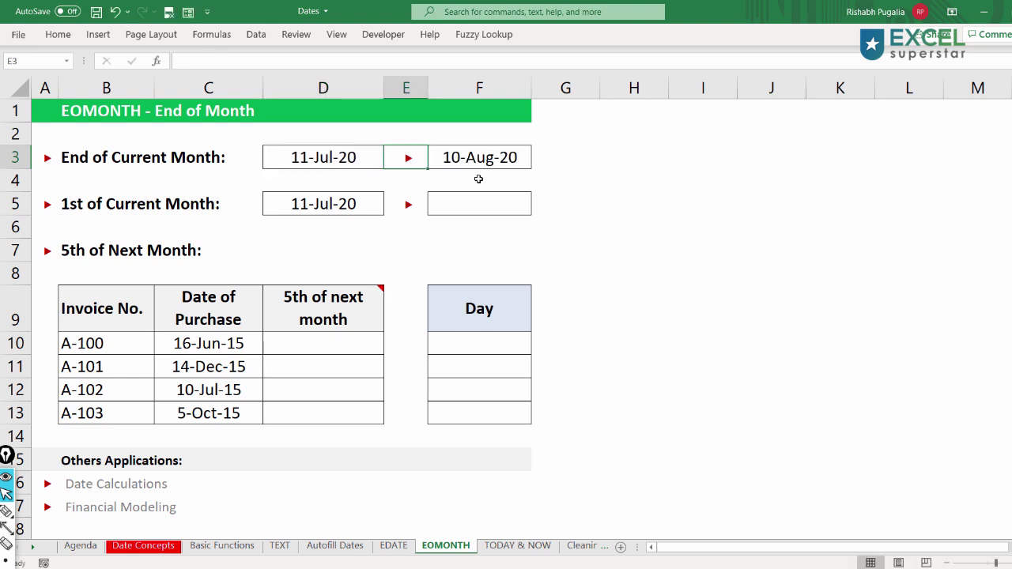
key("ctrl+z")
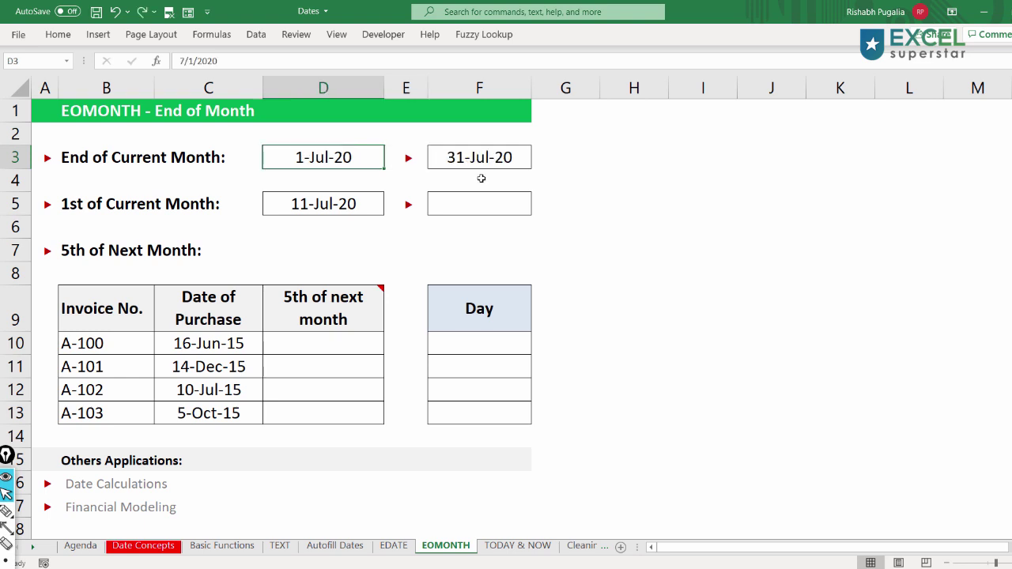
Erase F3's =D3+30 formula and start a new one with =eom
double_click(497, 162)
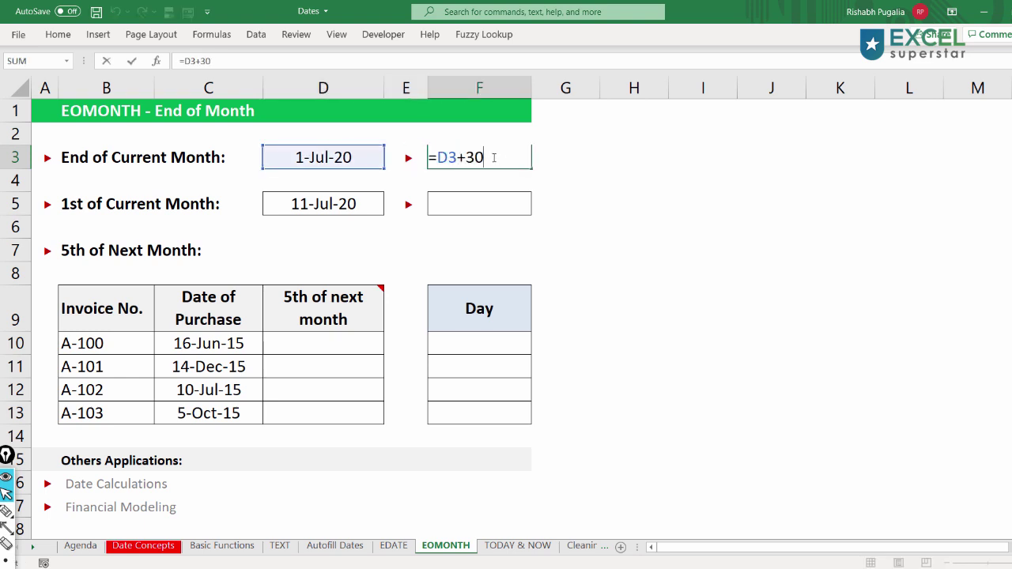
left_click_drag(495, 159, 427, 158)
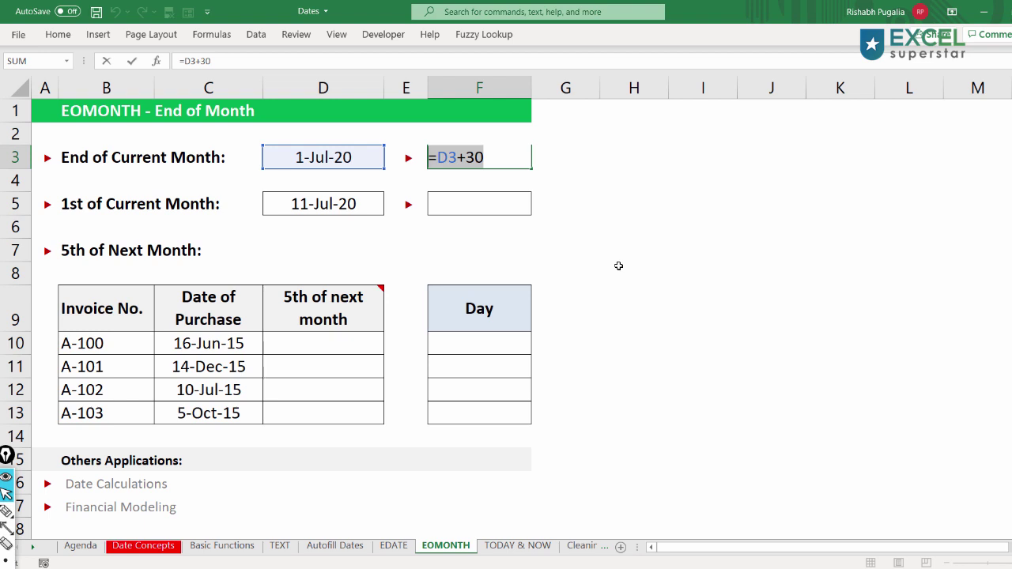
key("BackSpace")
type("=e")
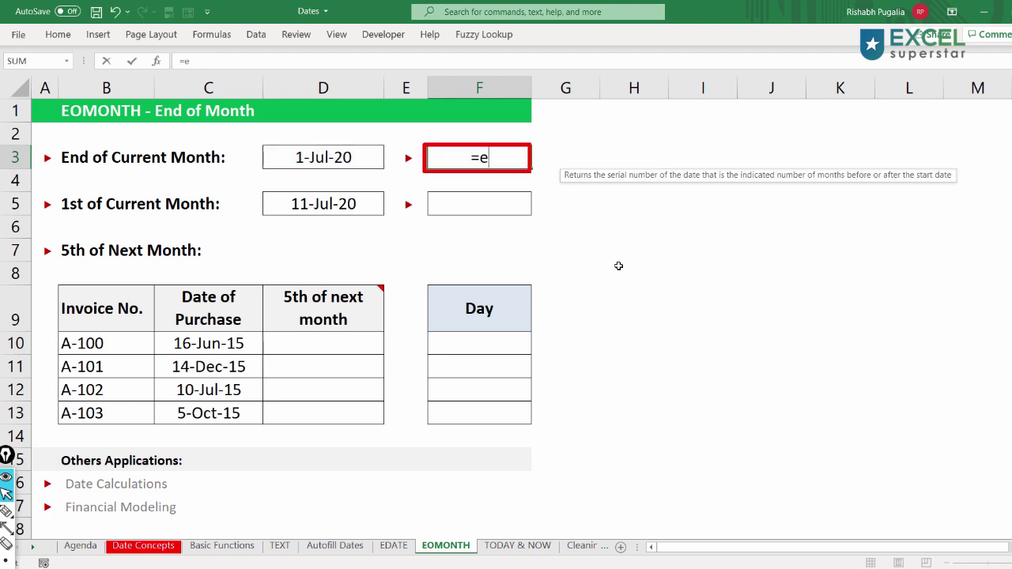
type("om")
Complete =EOMONTH(D3,0) in F3, returning 31-Jul-20
key("Tab")
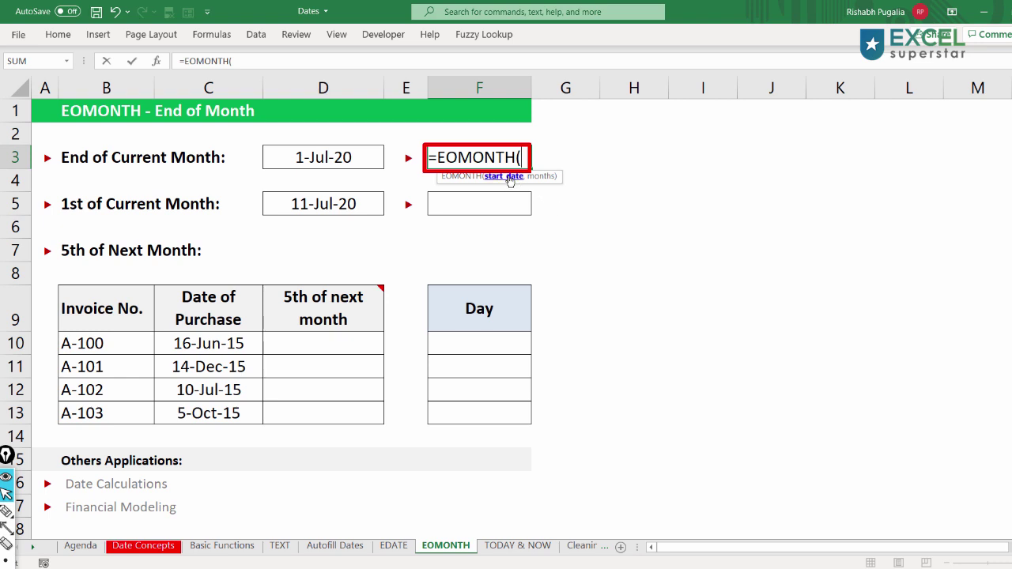
left_click(322, 156)
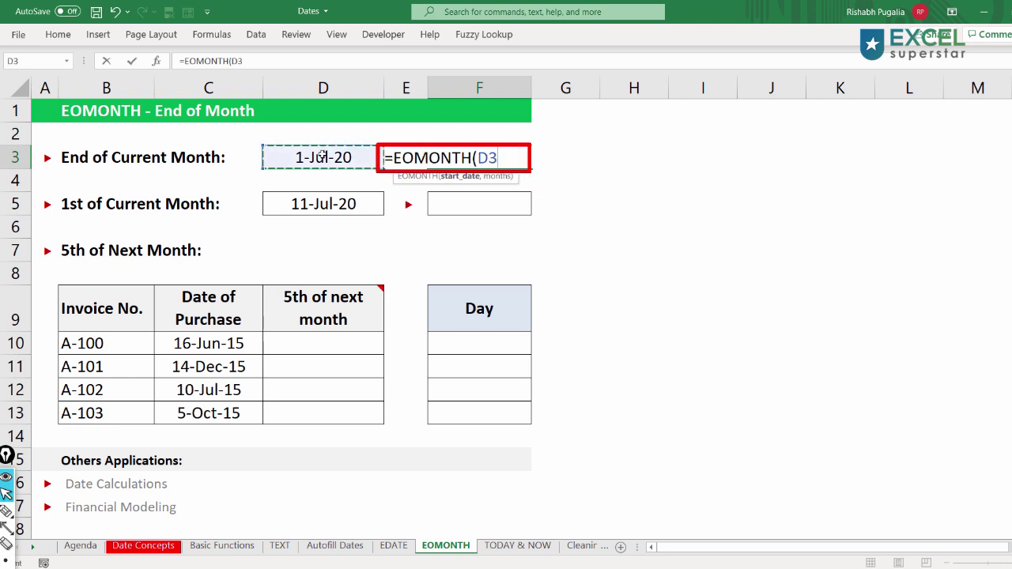
type(",")
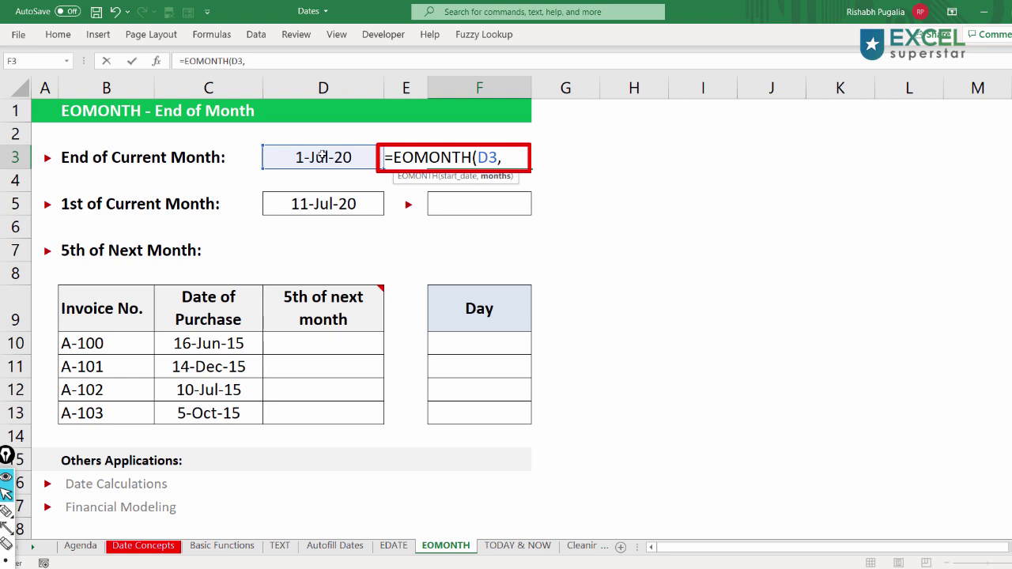
type("0)")
key("Return")
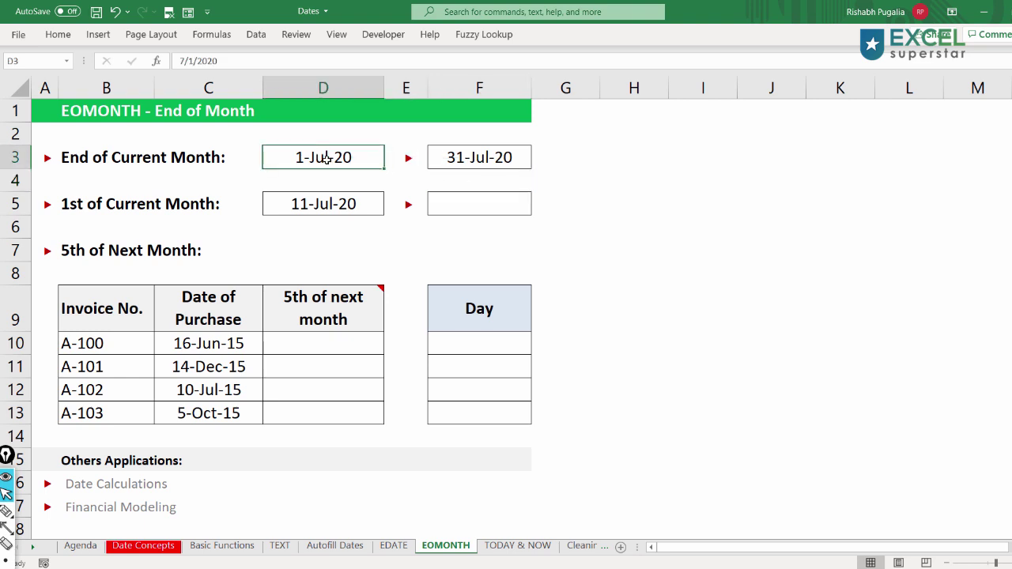
Change the months argument to 1 so F3 returns 31-Aug-20
double_click(452, 157)
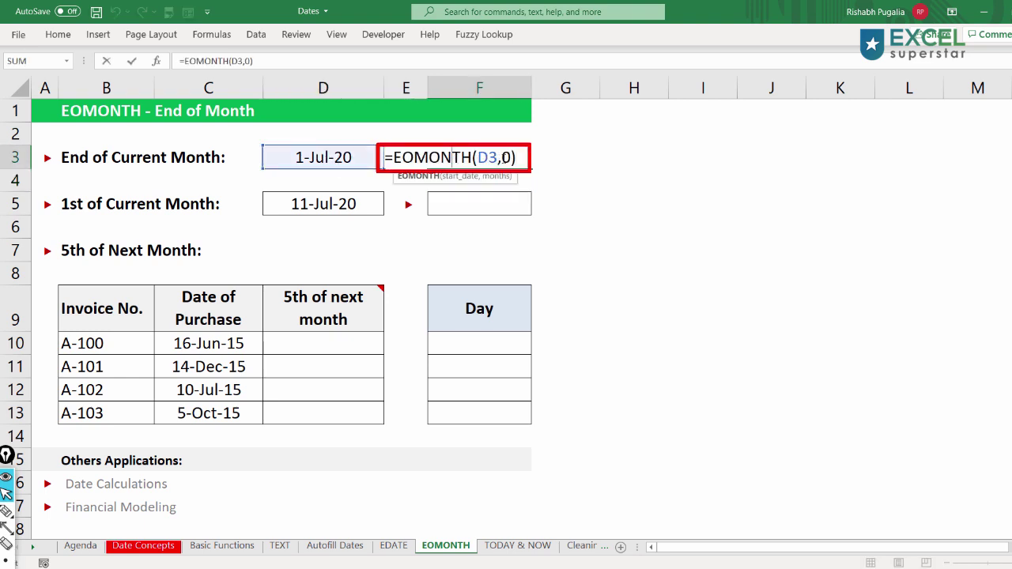
left_click_drag(501, 157, 511, 158)
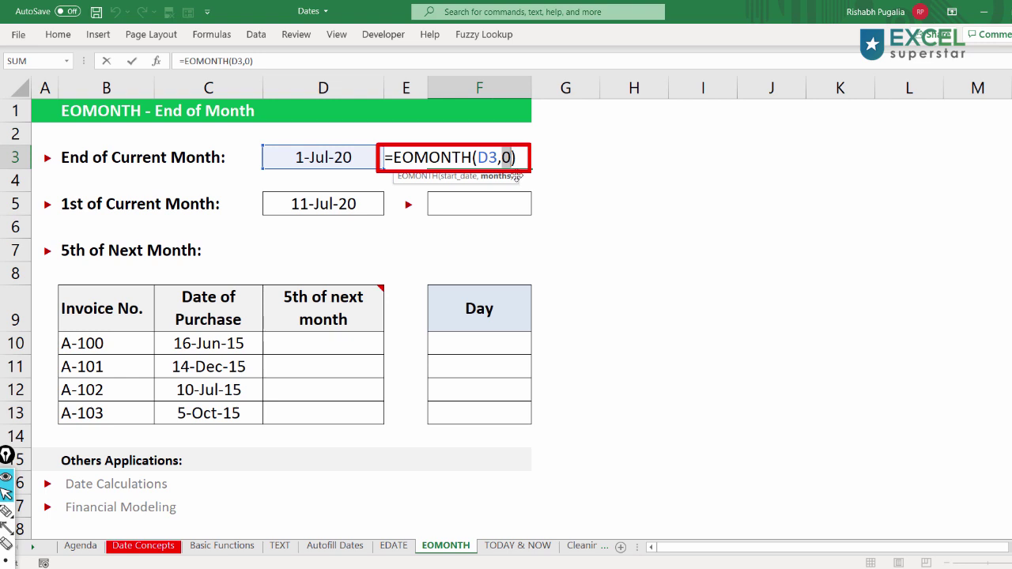
type("1")
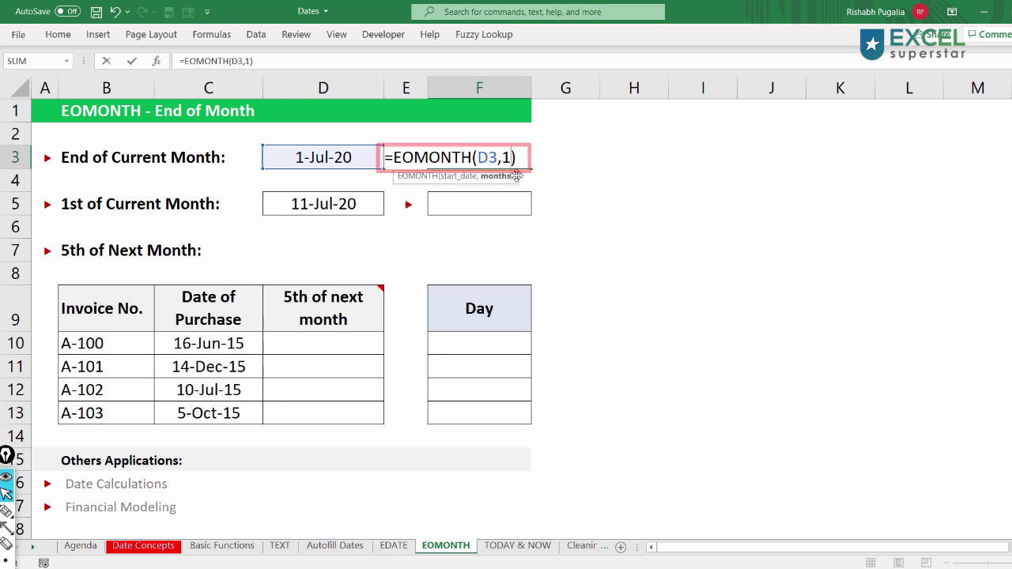
key("Return")
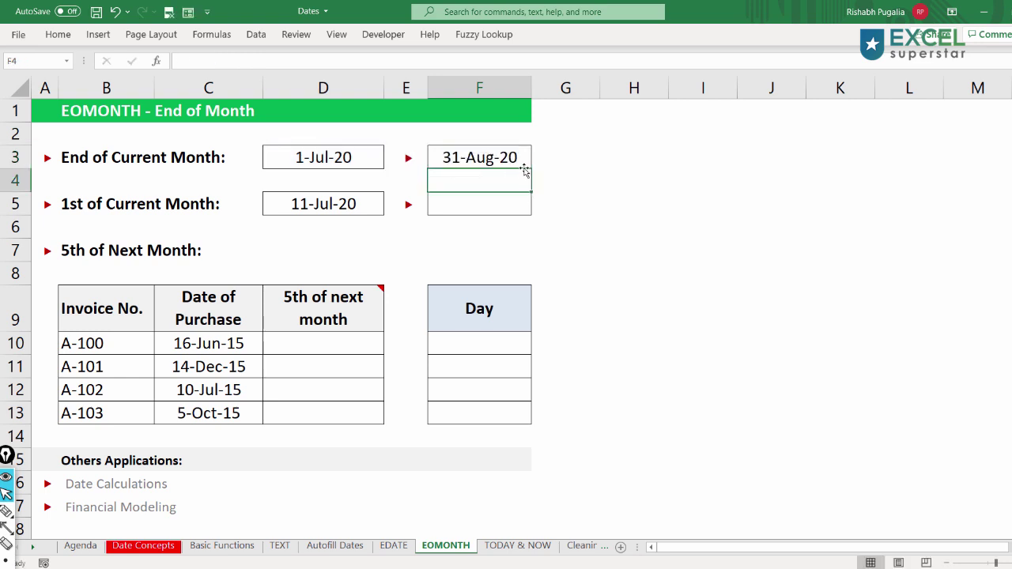
Edit F3 to =EOMONTH(D3,-1), returning 30-Jun-20, and review the -1 argument
double_click(500, 157)
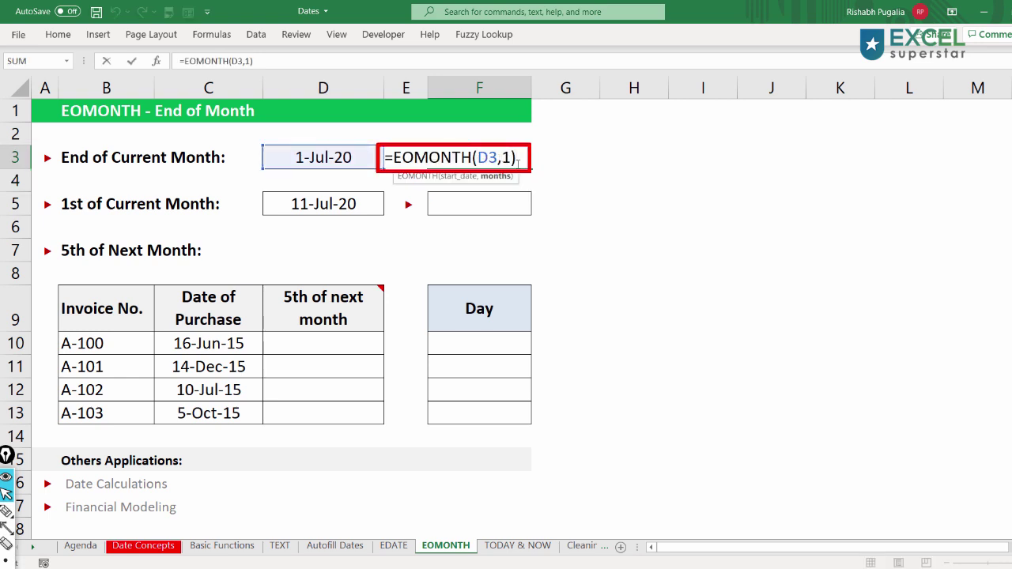
type("-")
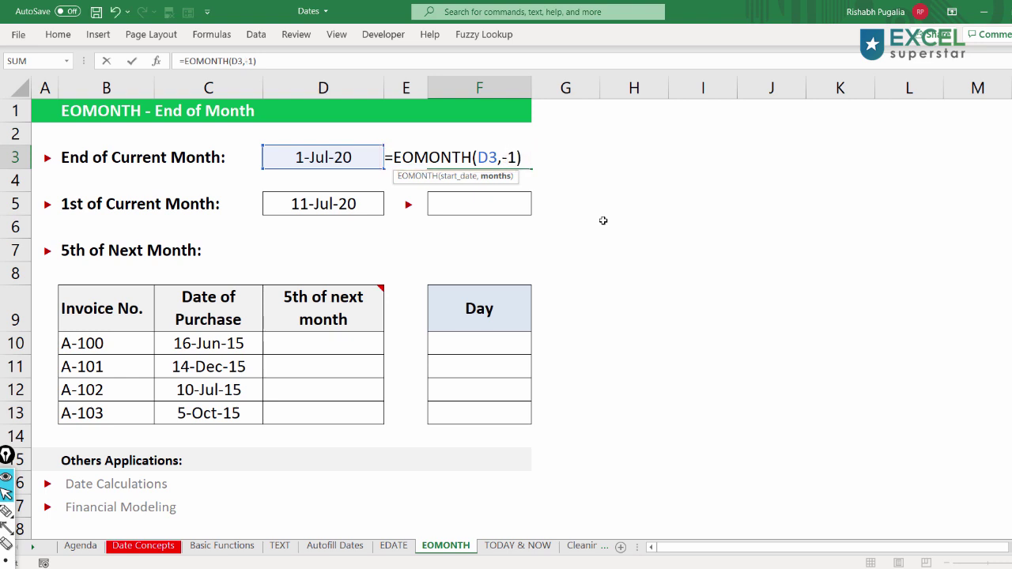
key("Return")
left_click(496, 154)
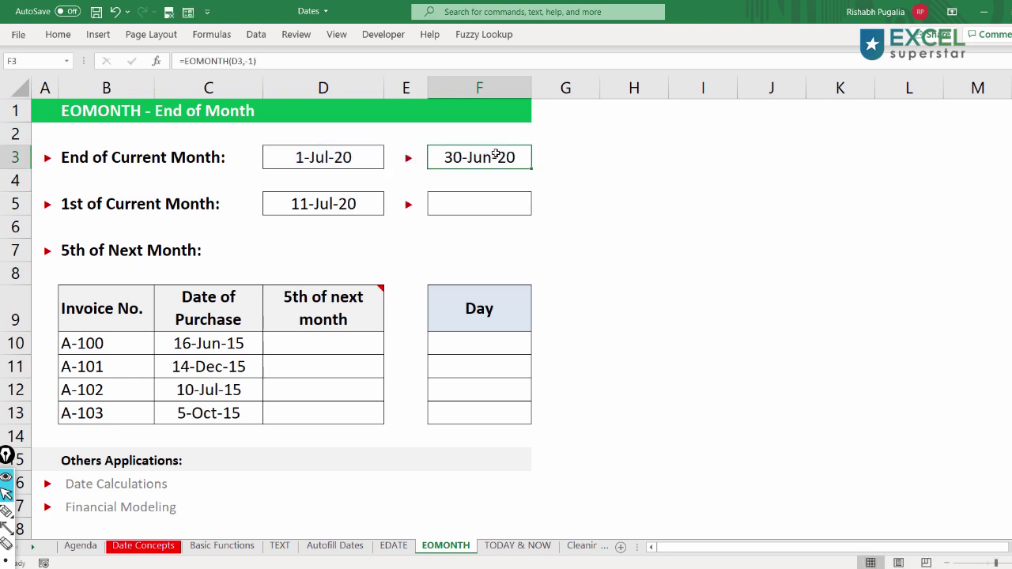
double_click(496, 156)
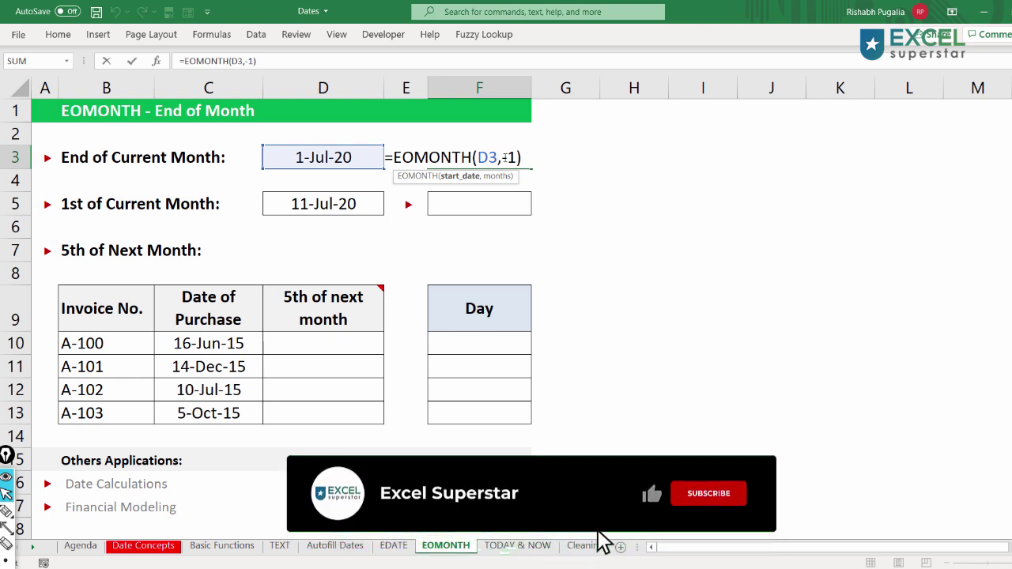
left_click_drag(502, 157, 514, 157)
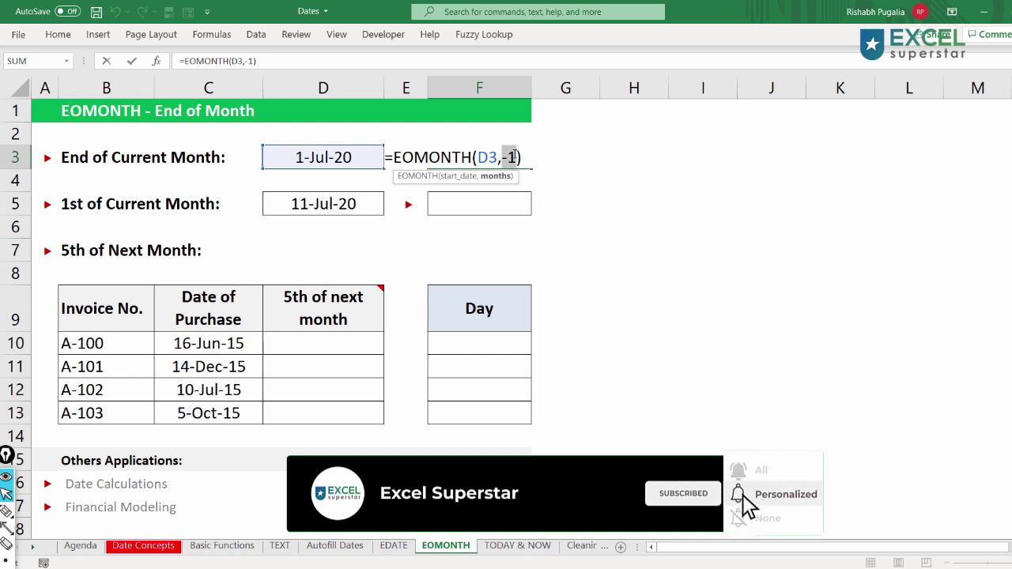
key("ctrl+Return")
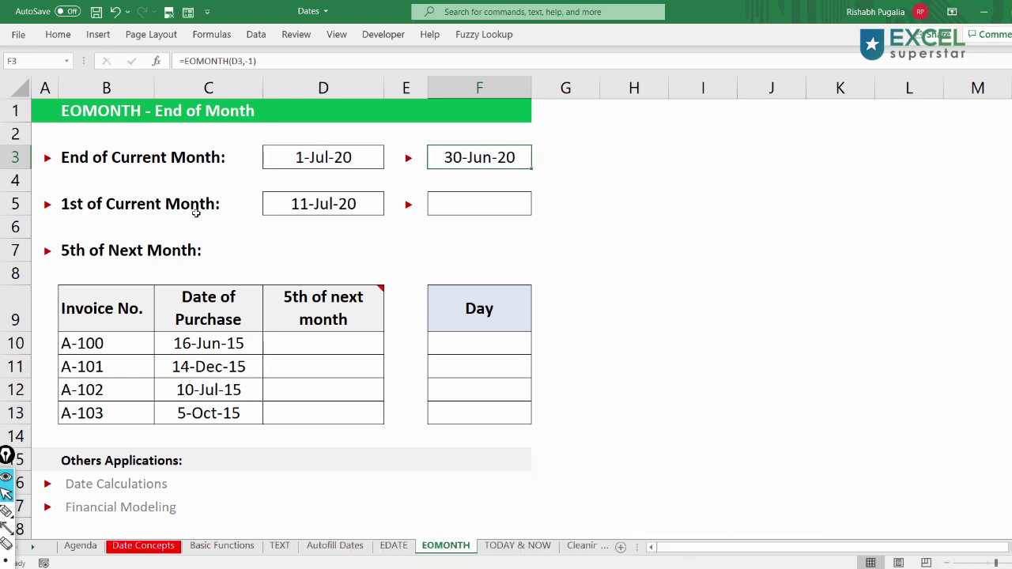
Enter =EOMONTH(D5,-1) in F5 to get the end of the previous month
left_click(324, 204)
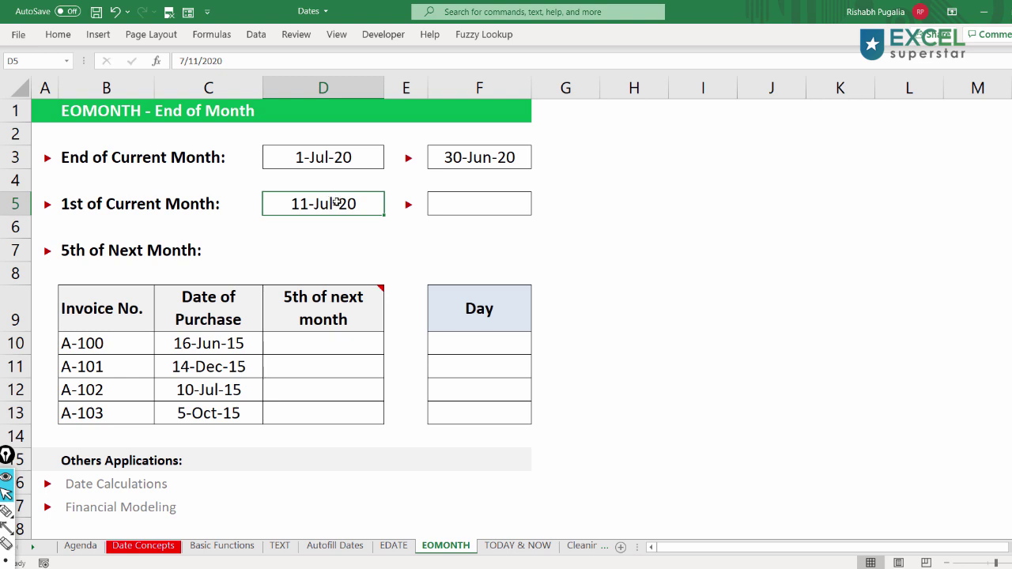
left_click(474, 201)
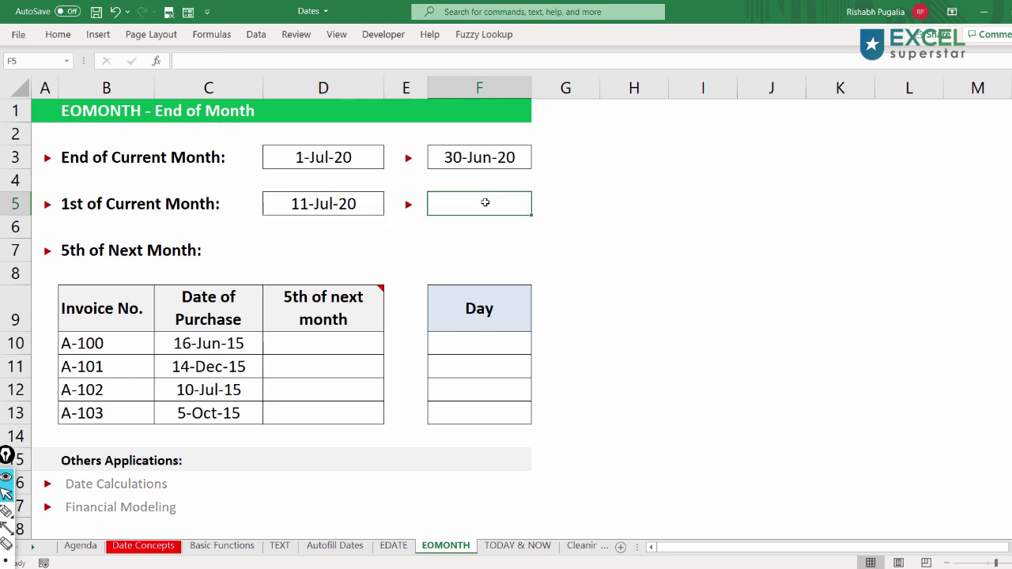
type("=eom")
key("Tab")
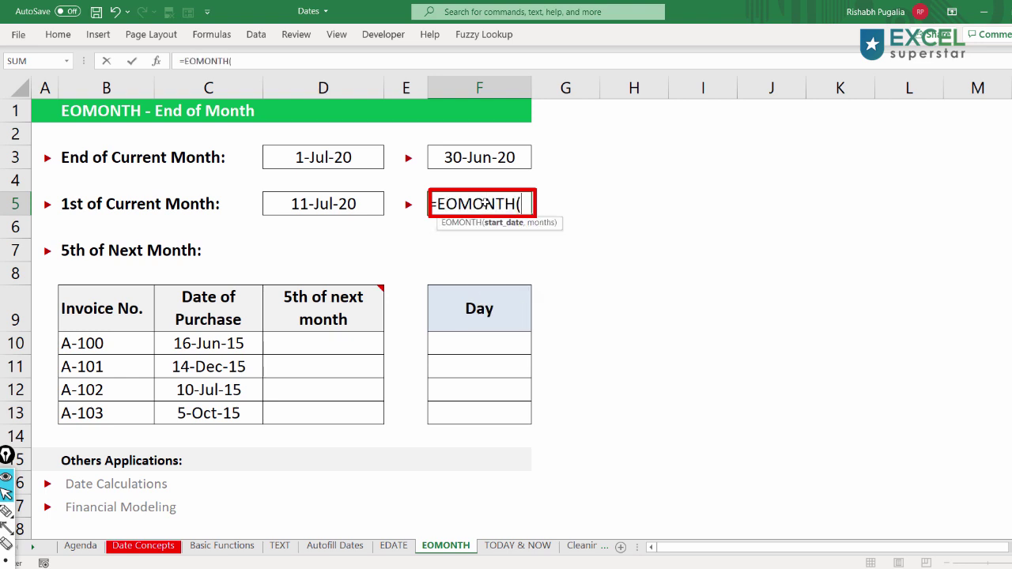
left_click(338, 204)
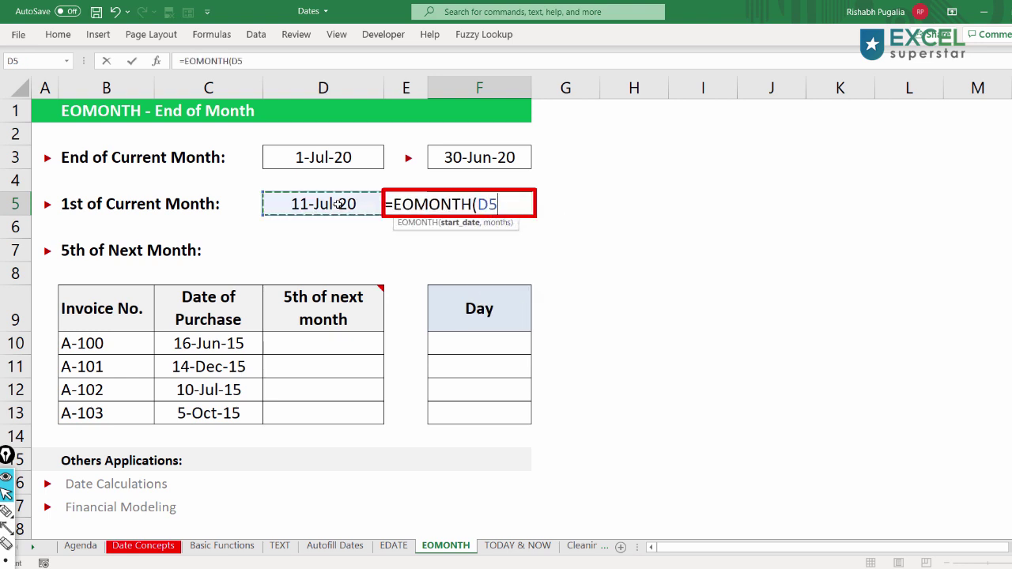
type(",")
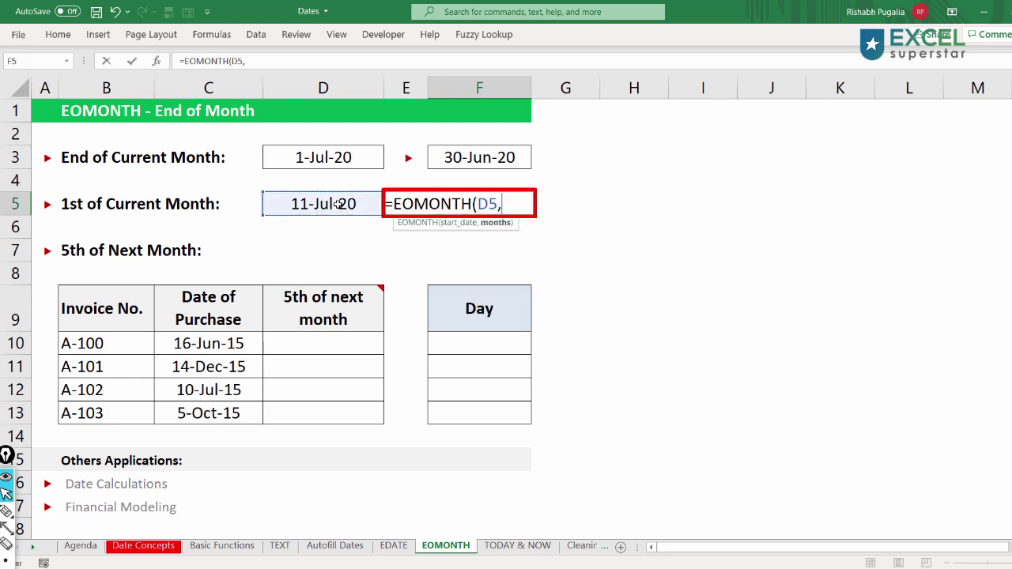
type("-1)")
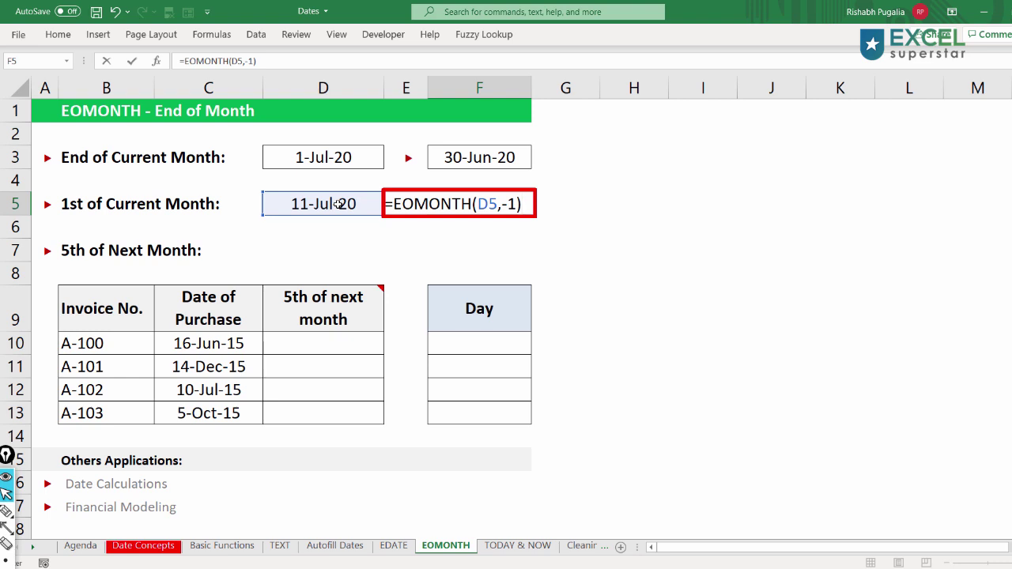
key("Return")
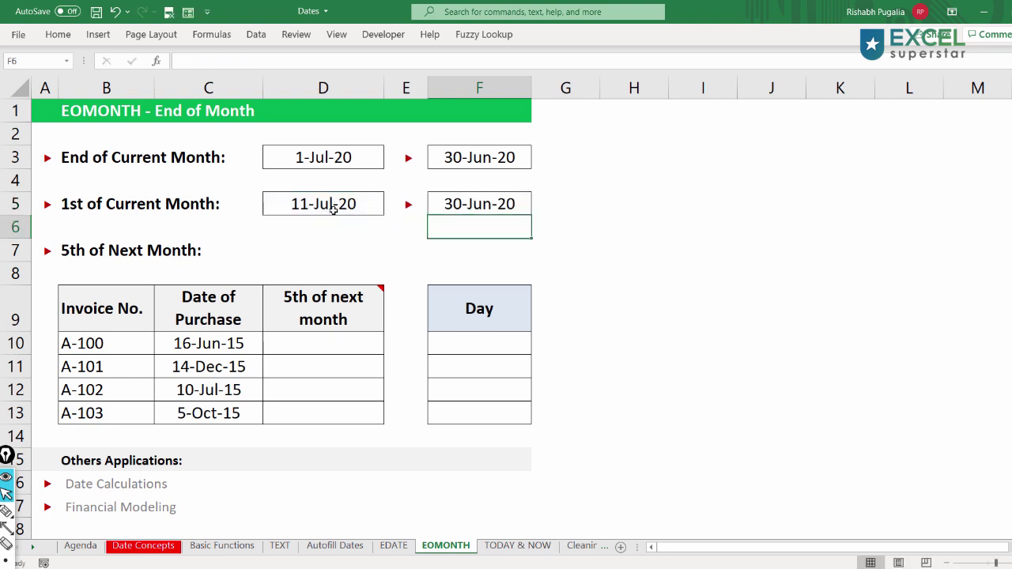
Add +1 to the F5 formula so it returns 1-Jul-20
double_click(503, 207)
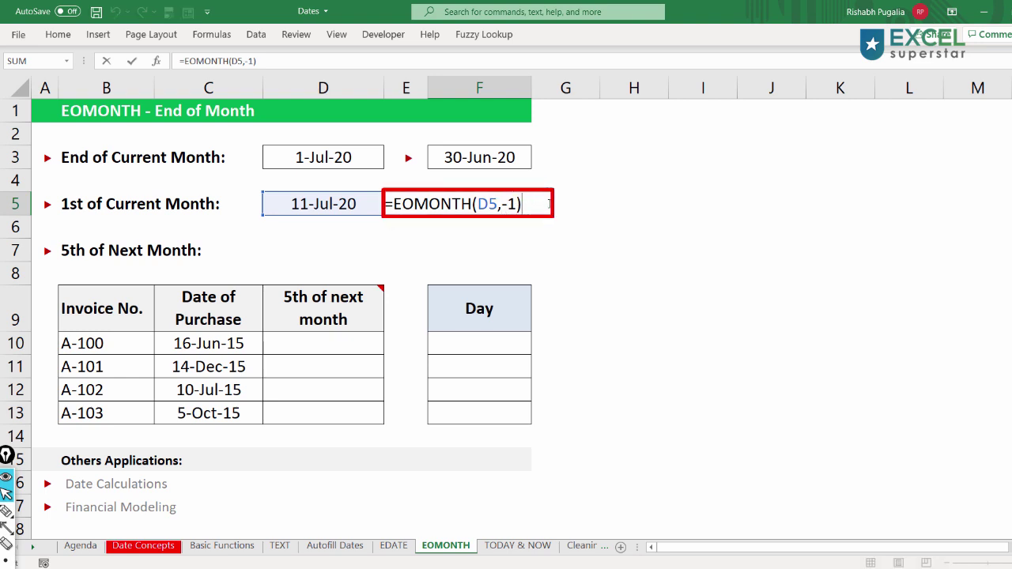
type("+")
type("1")
key("Return")
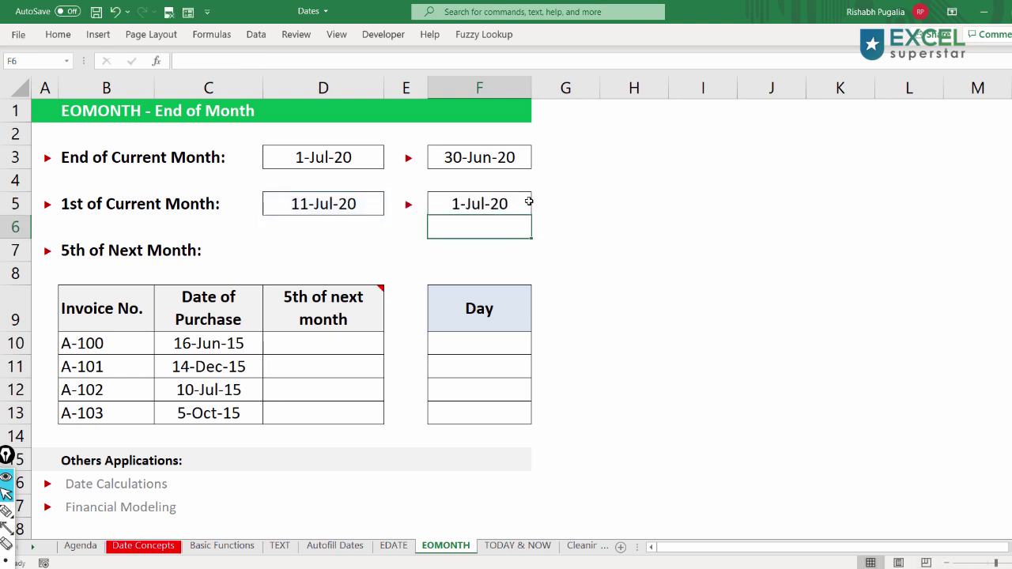
left_click(498, 204)
Review the EOMONTH, (D5,-1) and +1 parts of F5's formula, leaving it unchanged
double_click(498, 204)
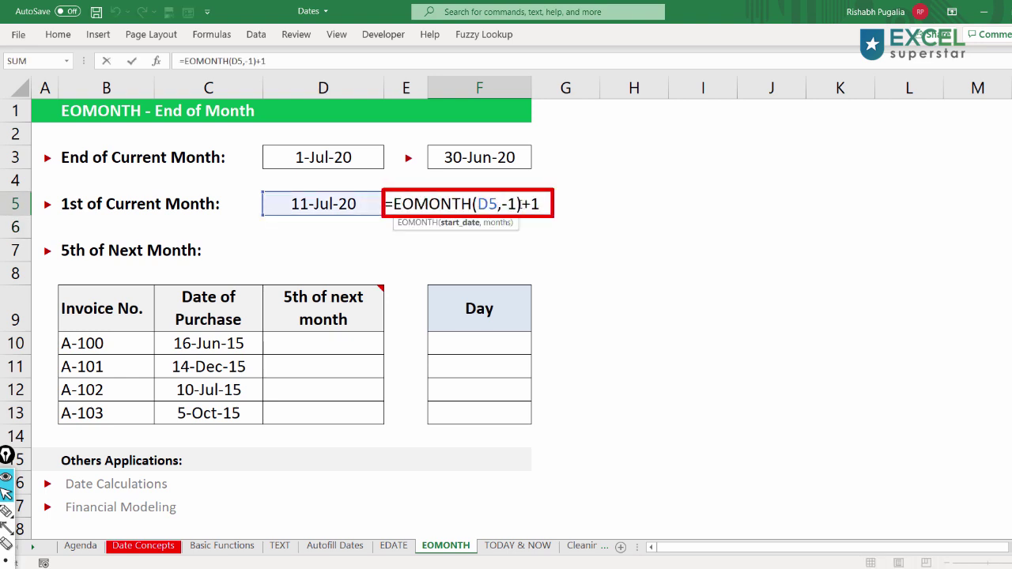
left_click_drag(520, 204, 392, 204)
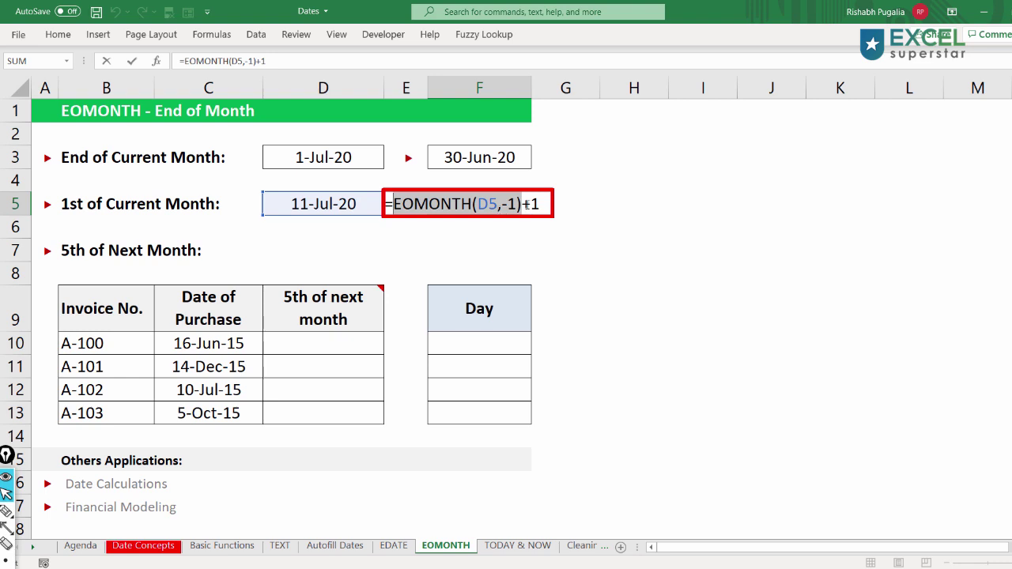
left_click_drag(523, 204, 541, 204)
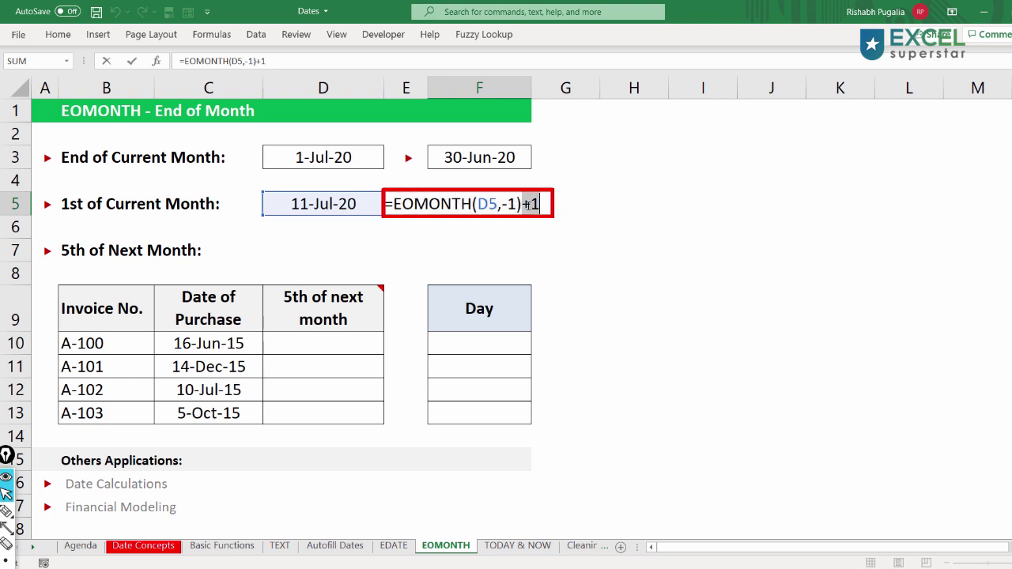
left_click_drag(523, 204, 473, 204)
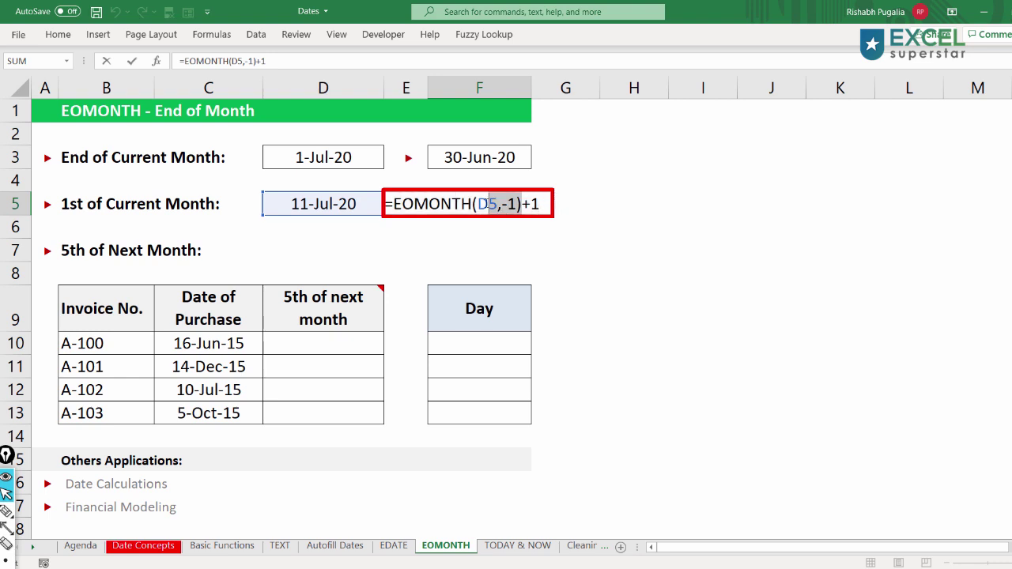
left_click(522, 204)
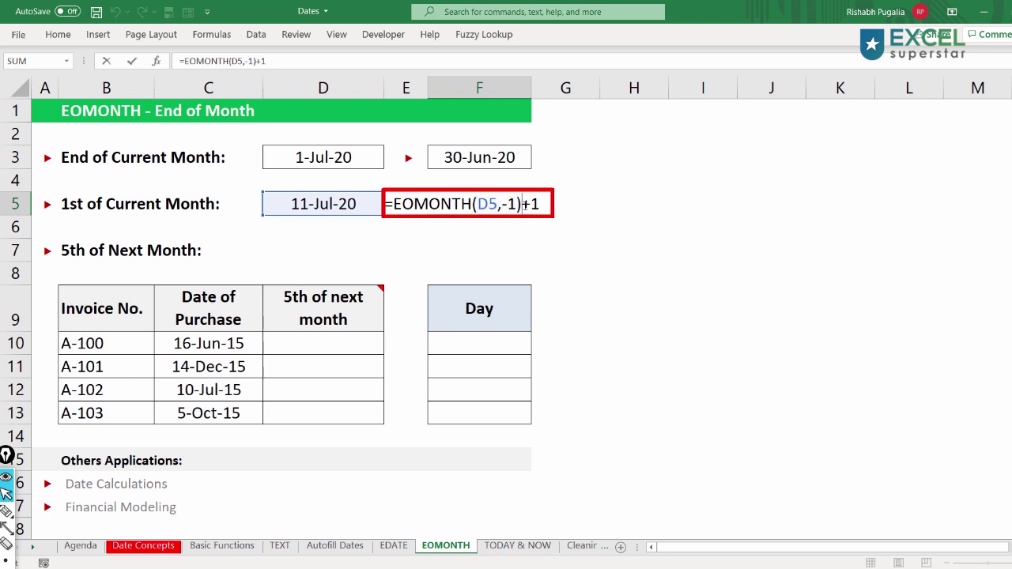
key("BackSpace")
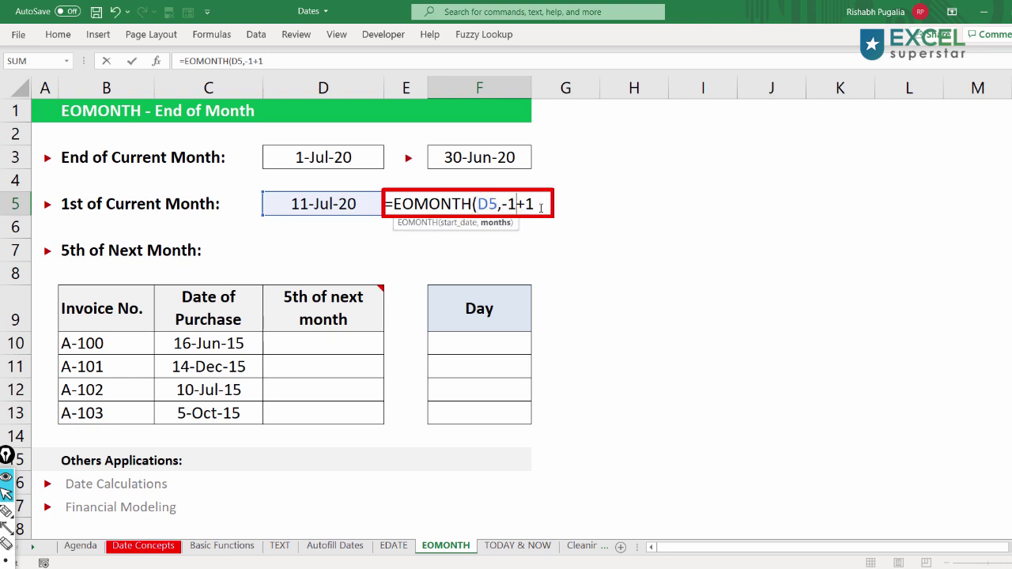
key("Escape")
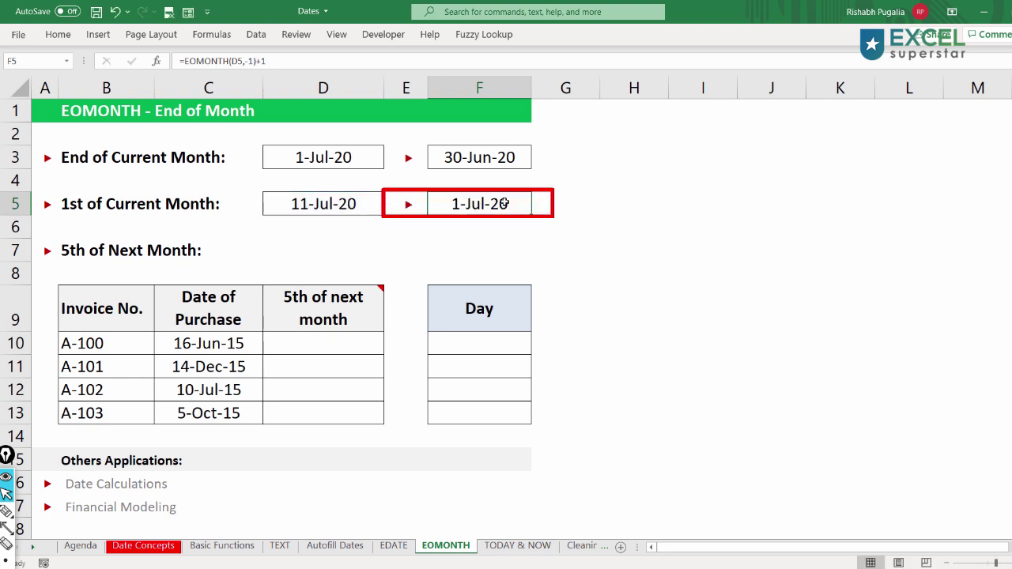
double_click(506, 203)
key("Escape")
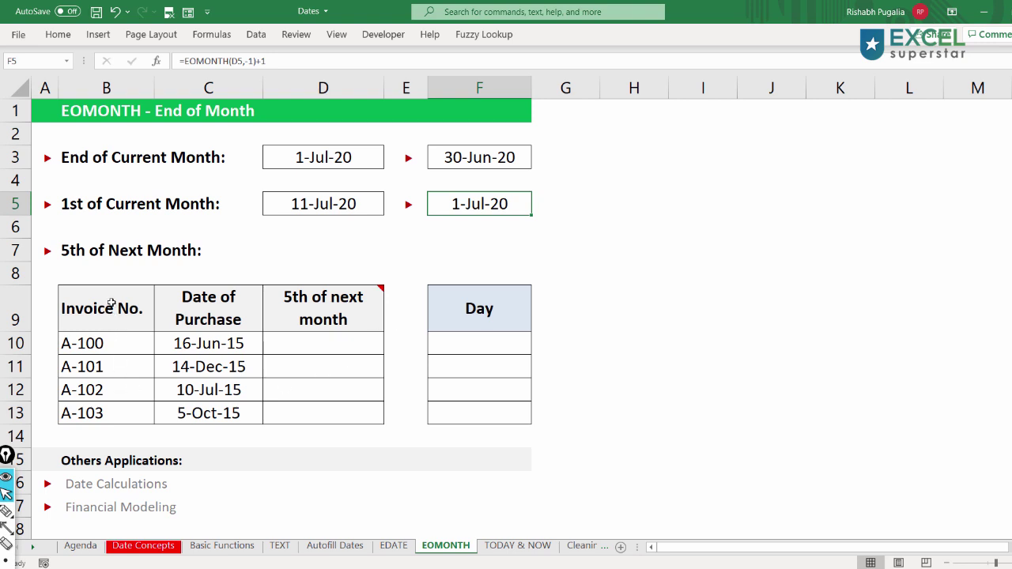
left_click_drag(112, 302, 207, 411)
left_click_drag(223, 316, 211, 415)
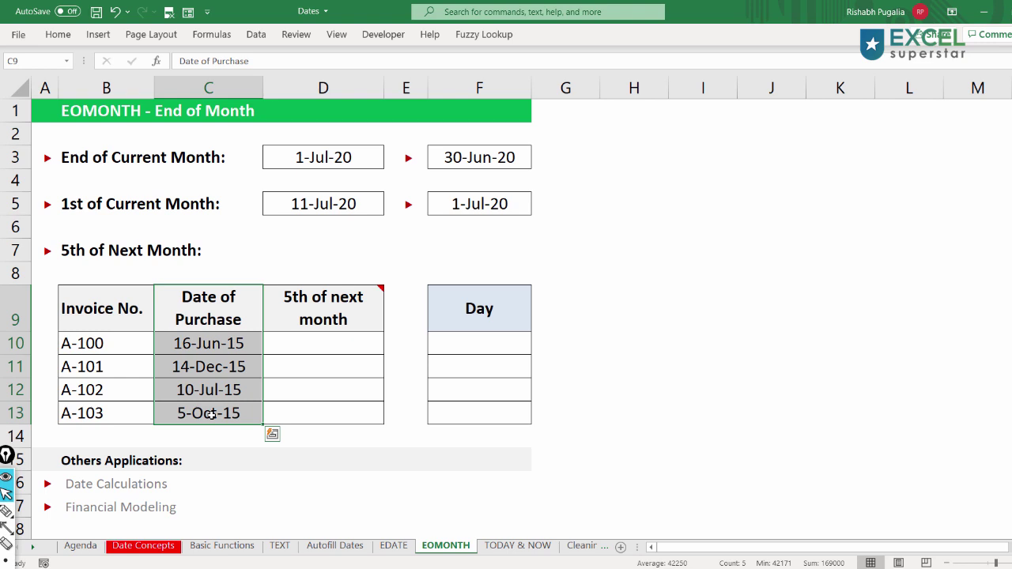
left_click(327, 342)
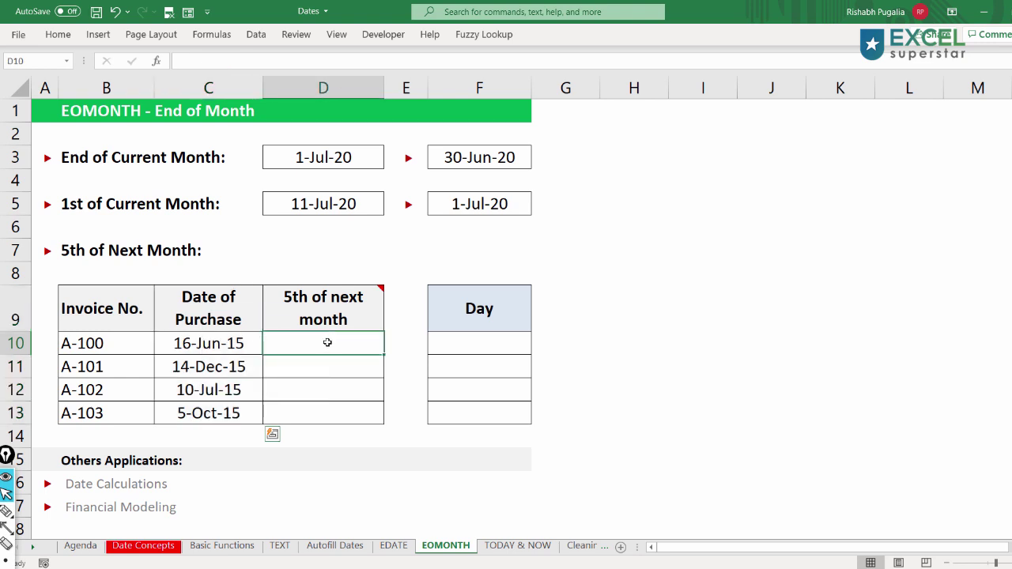
left_click_drag(326, 342, 229, 349)
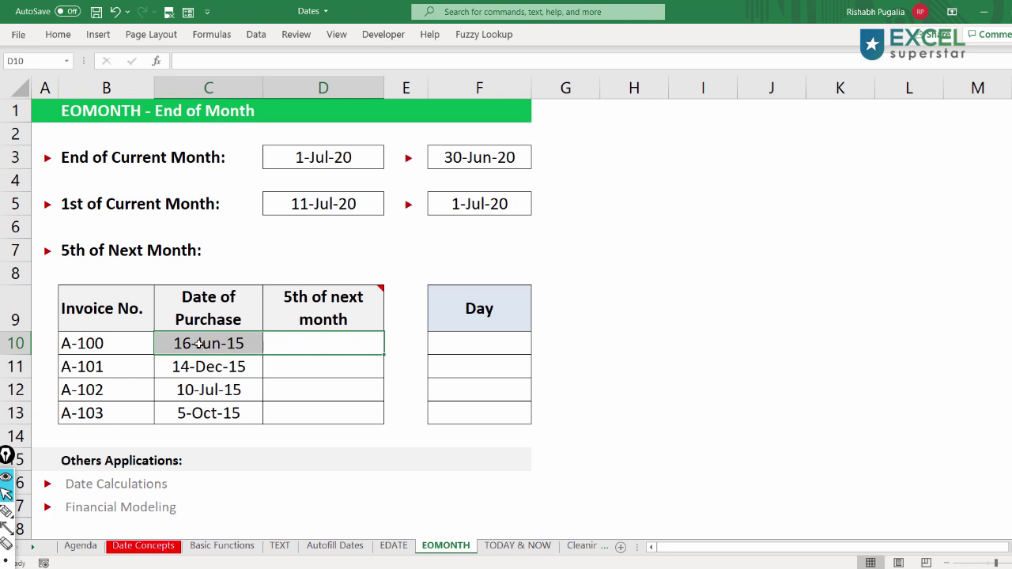
left_click(200, 346)
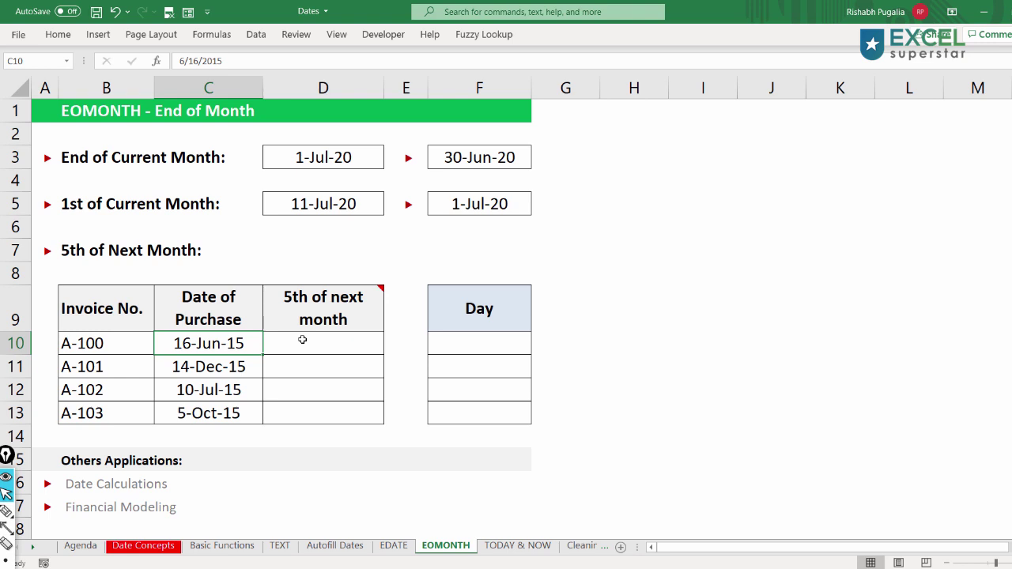
Enter =EOMONTH(C10,0) in D10 for the purchase month's end
left_click(302, 339)
type("=")
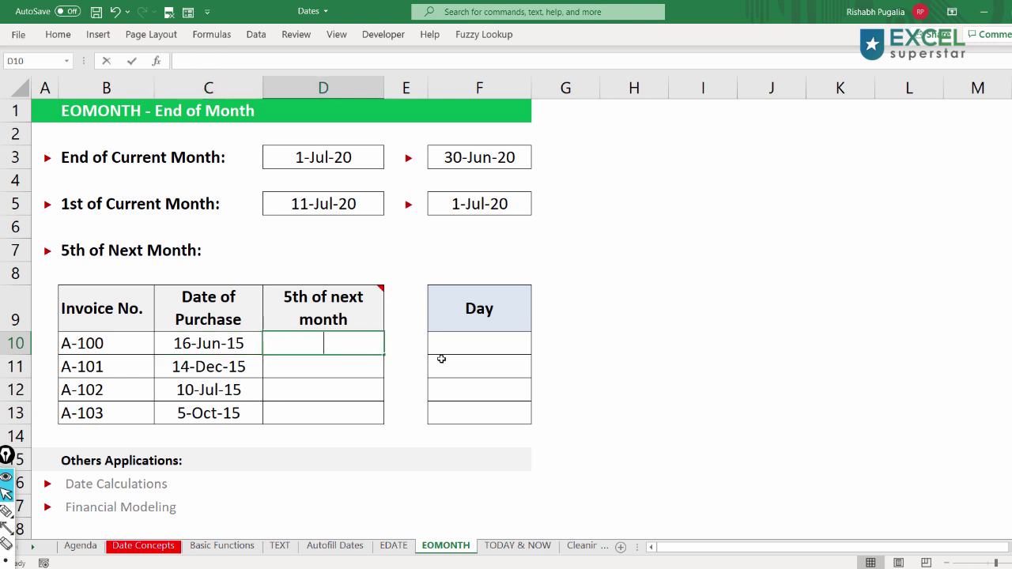
type("eom")
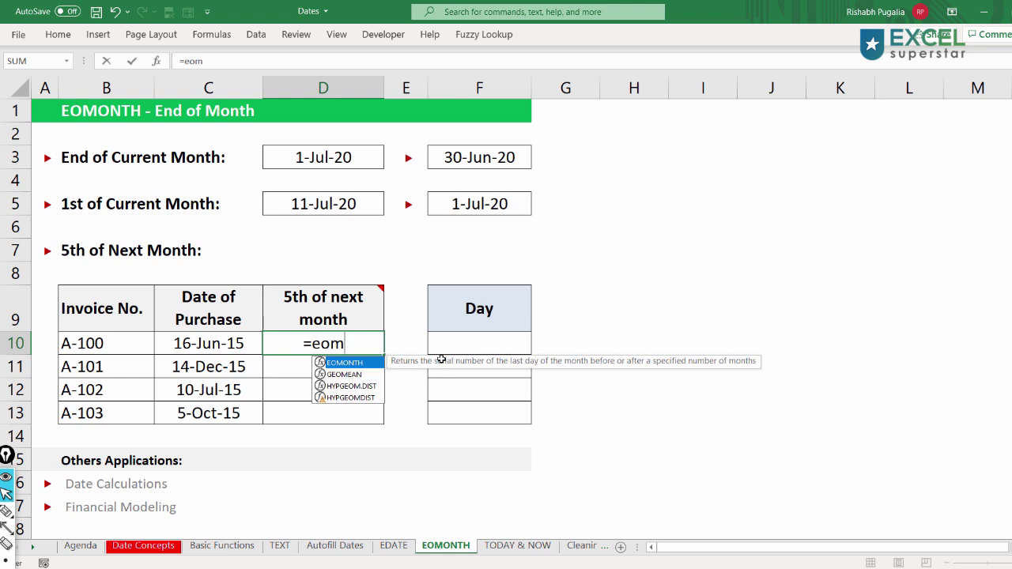
key("Tab")
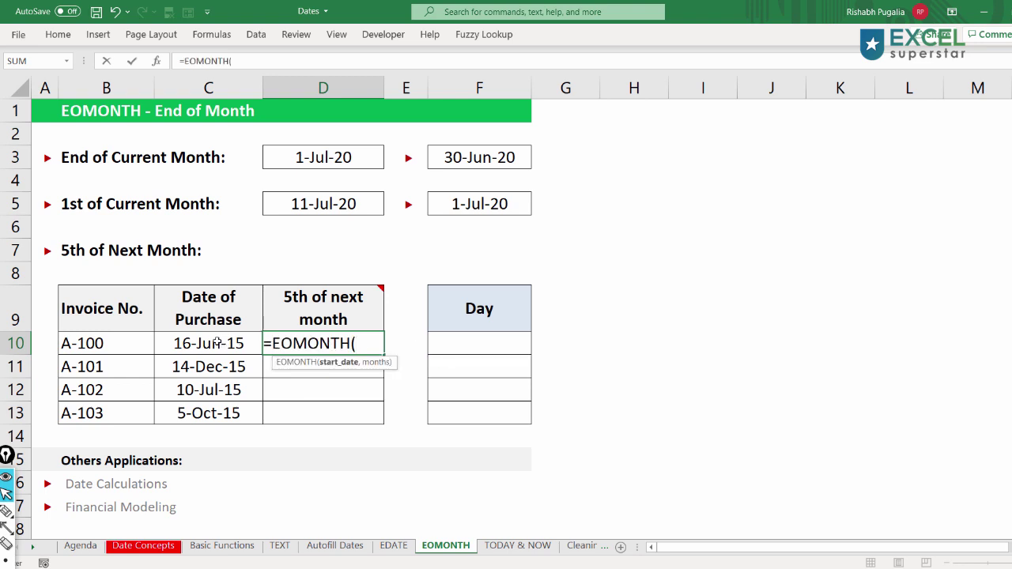
left_click(217, 341)
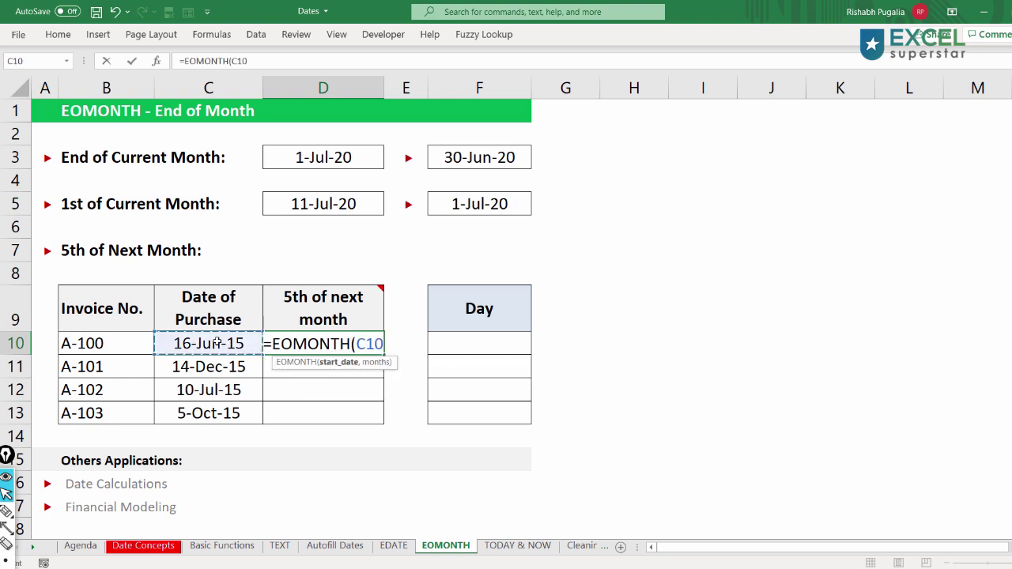
type(",0)")
key("Return")
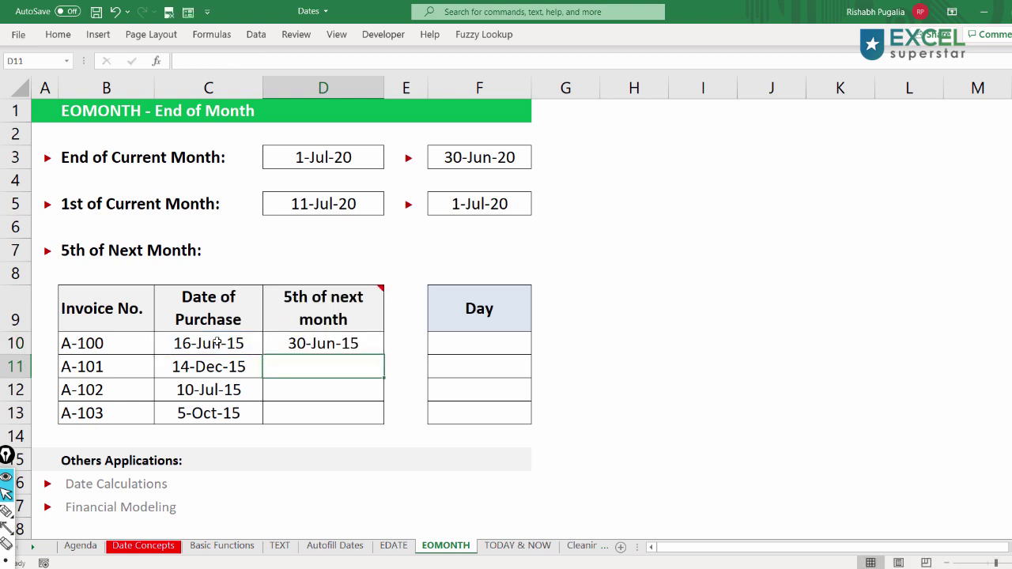
Extend D10 to =EOMONTH(C10,0)+5 and fill down to D13 (5-Jul-15, 5-Jan-16, 5-Aug-15, 5-Nov-15)
left_click(380, 343)
type("+5")
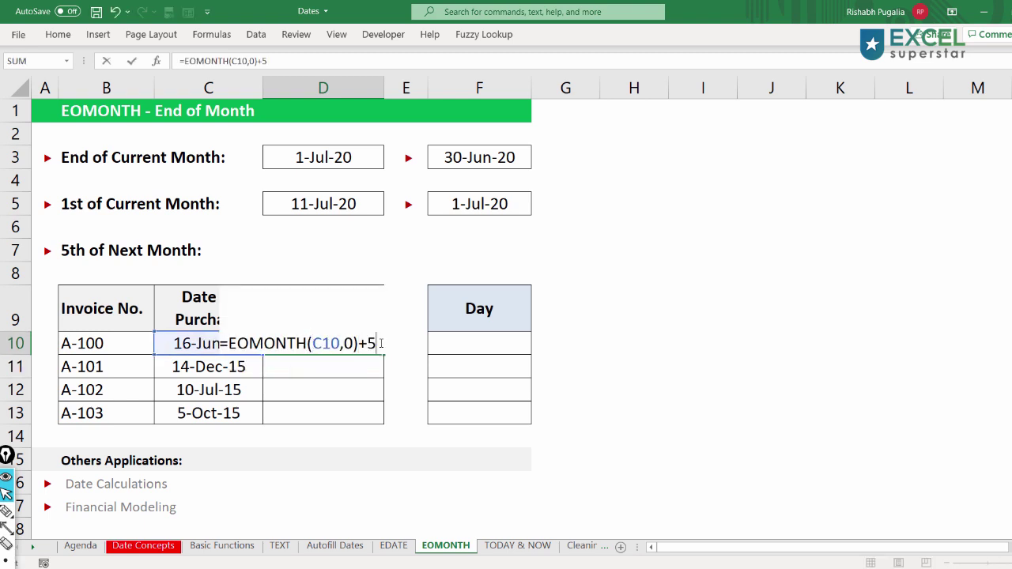
key("Return")
left_click(367, 341)
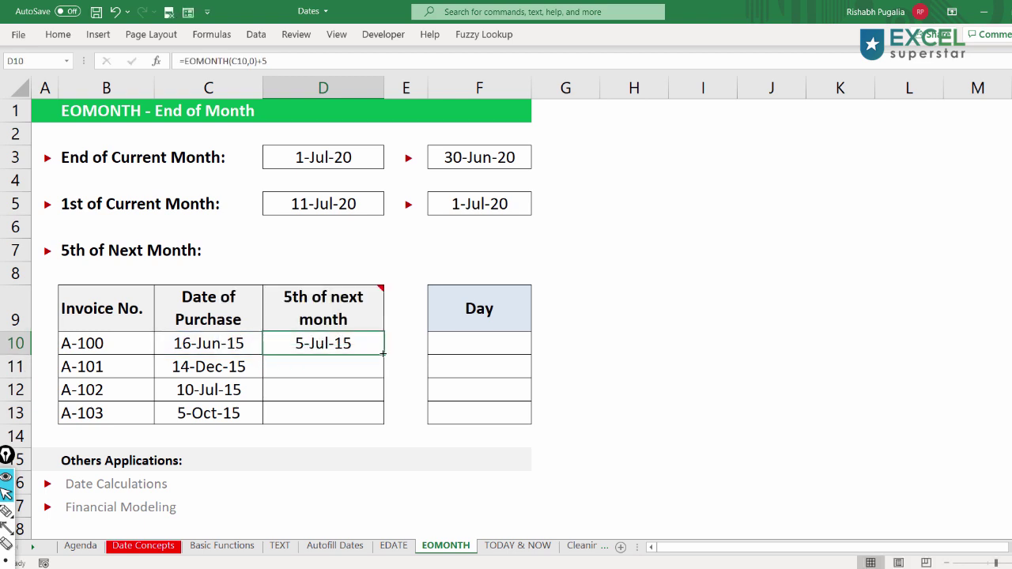
left_click_drag(383, 354, 365, 425)
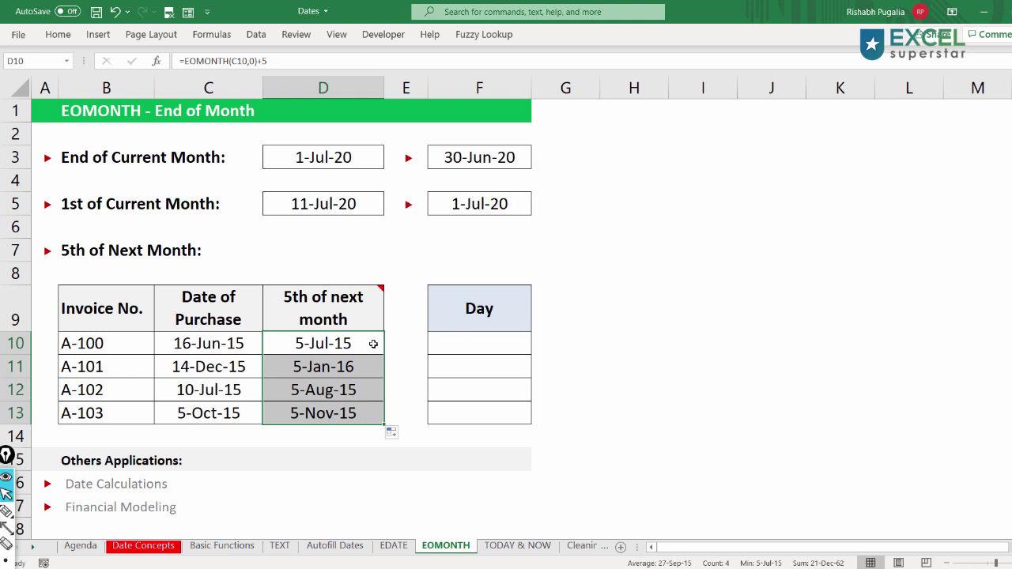
Enter =TEXT(D10,"ddd") in F10 and fill down to F13, showing Sun, Tue, Wed, Thu
left_click(342, 343)
left_click(476, 339)
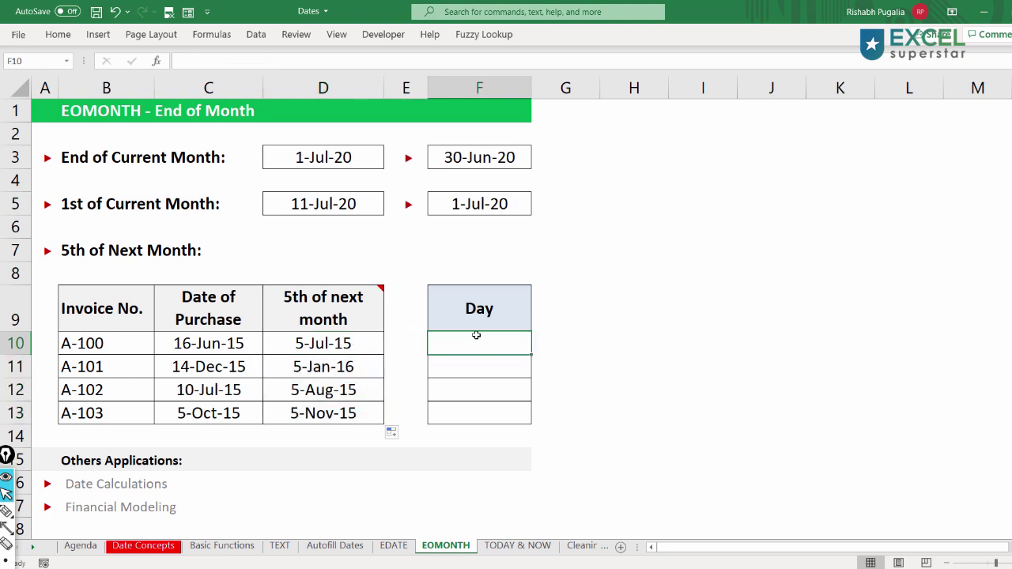
type("=text")
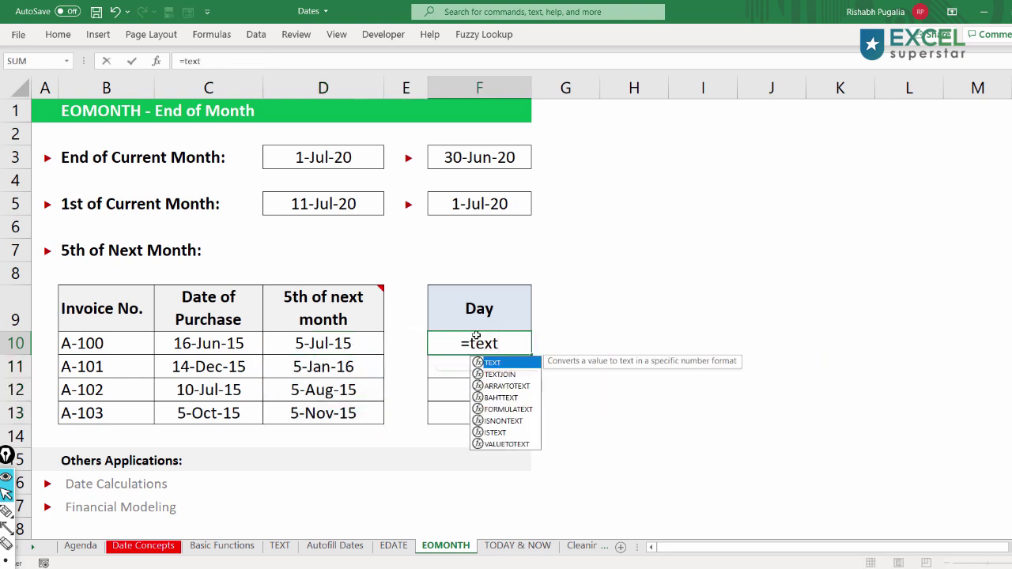
key("Tab")
left_click(342, 345)
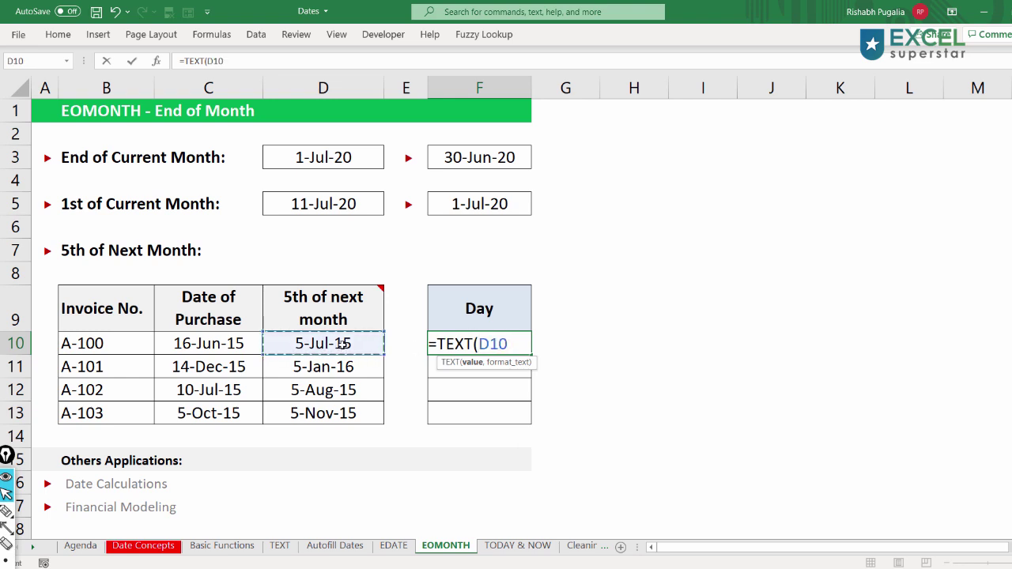
type(",\"")
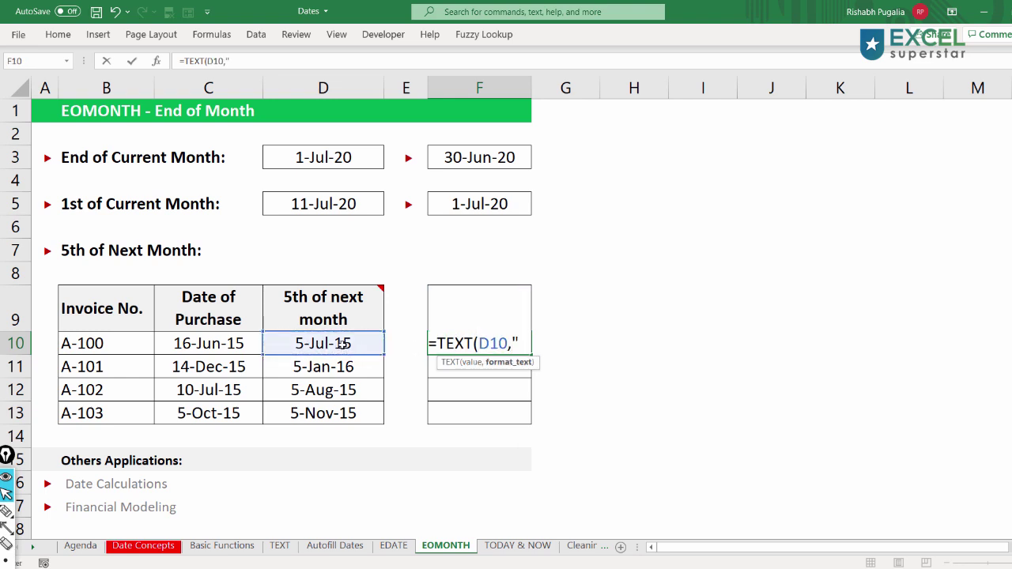
type("ddd")
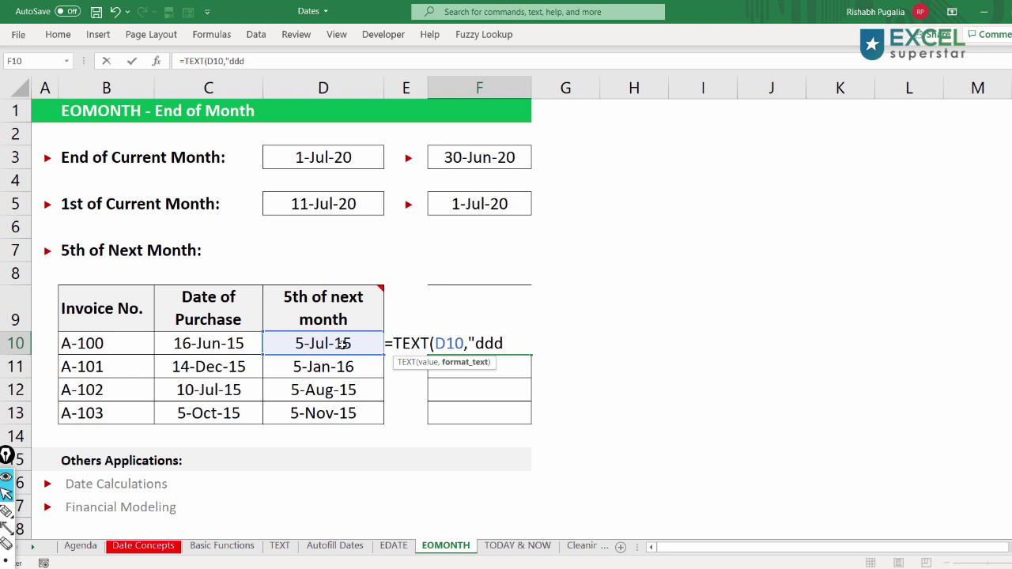
type("\")")
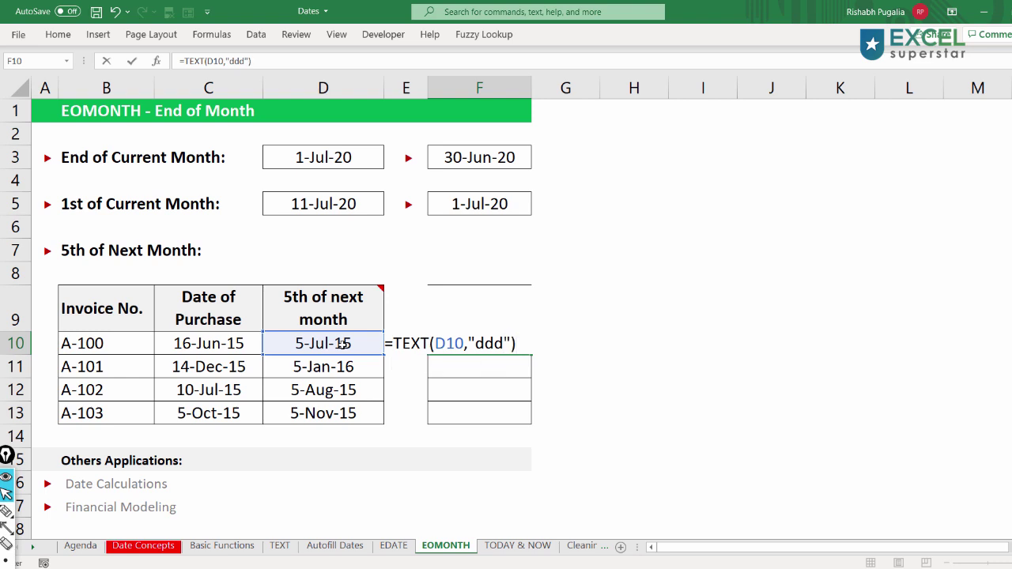
key("Return")
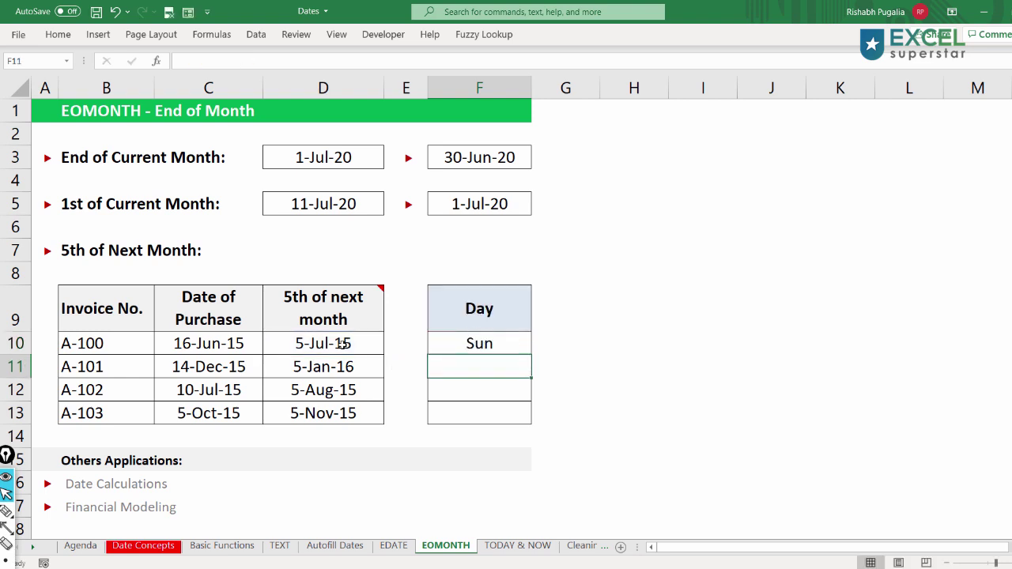
left_click(503, 346)
left_click_drag(531, 355, 525, 416)
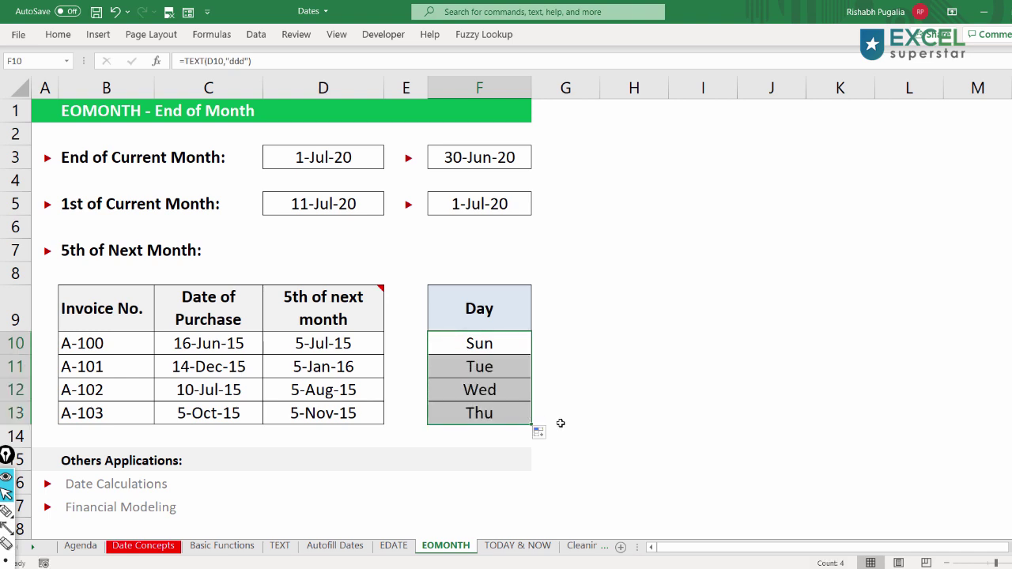